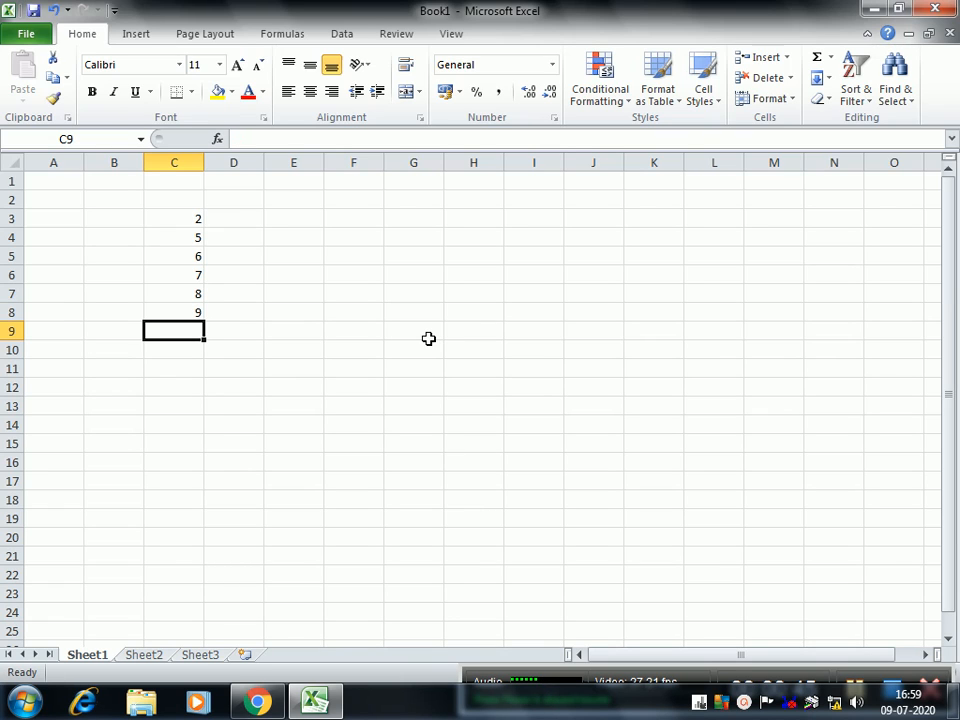
Step: Enter the squares of the column C numbers in D3:D8: 4, 25, 36, 49, 64 and 81
key(Right)
key(Up)
key(Up)
key(Up)
key(Up)
key(Up)
key(Up)
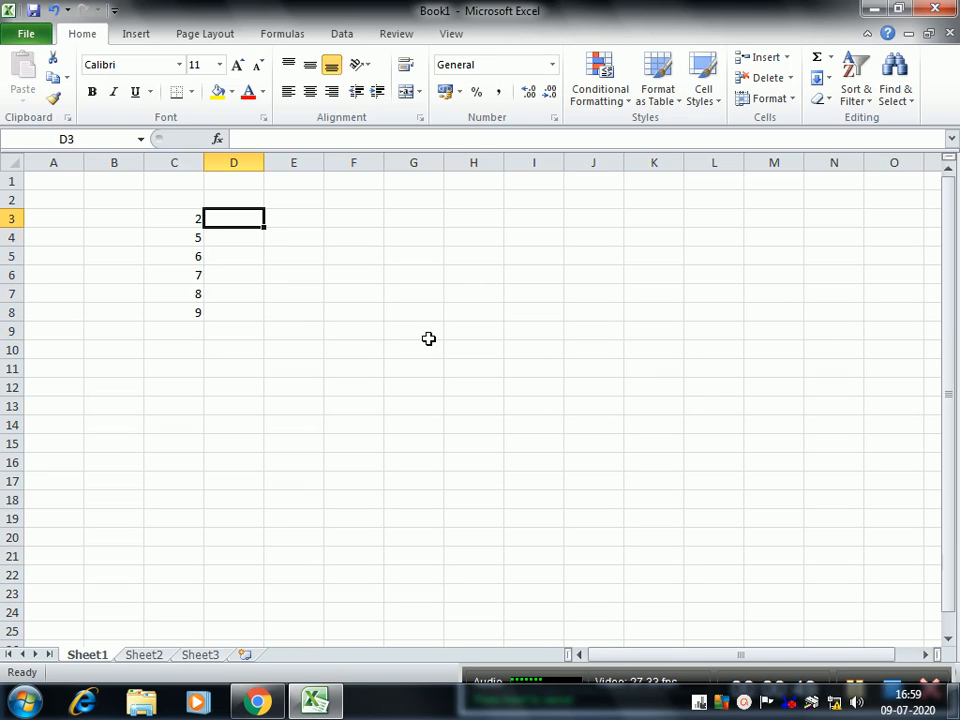
text(4)
key(Return)
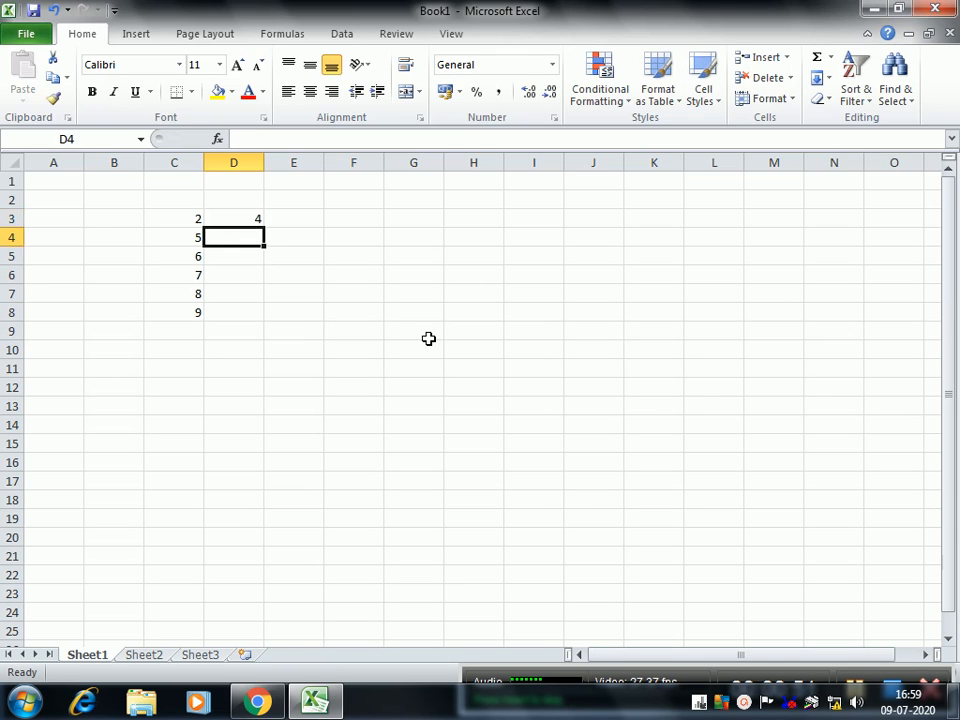
text(25)
key(Return)
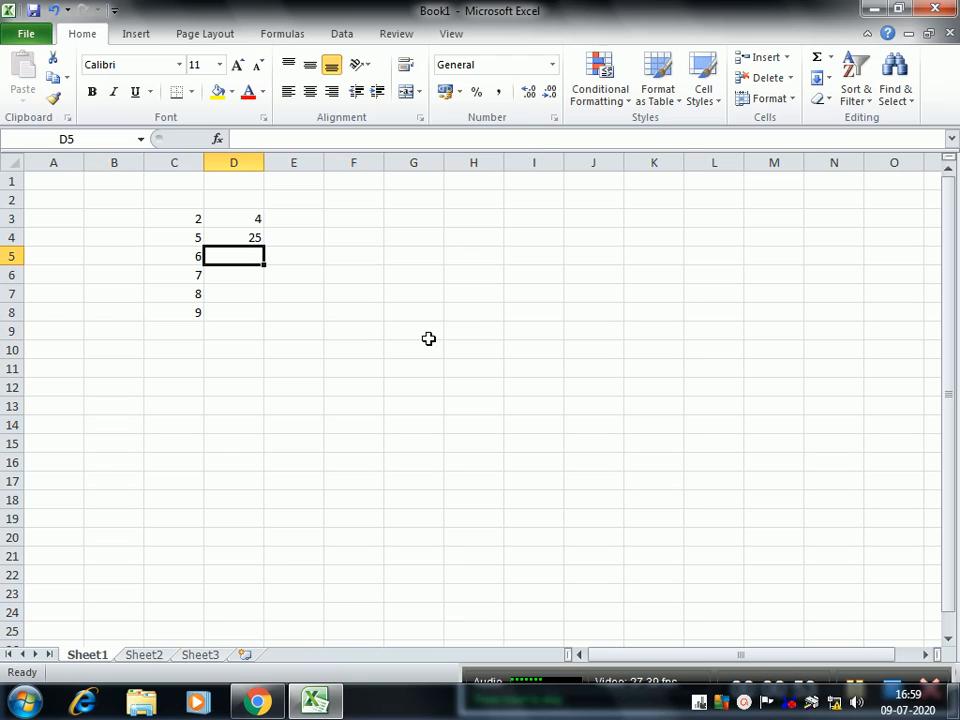
text(36)
key(Return)
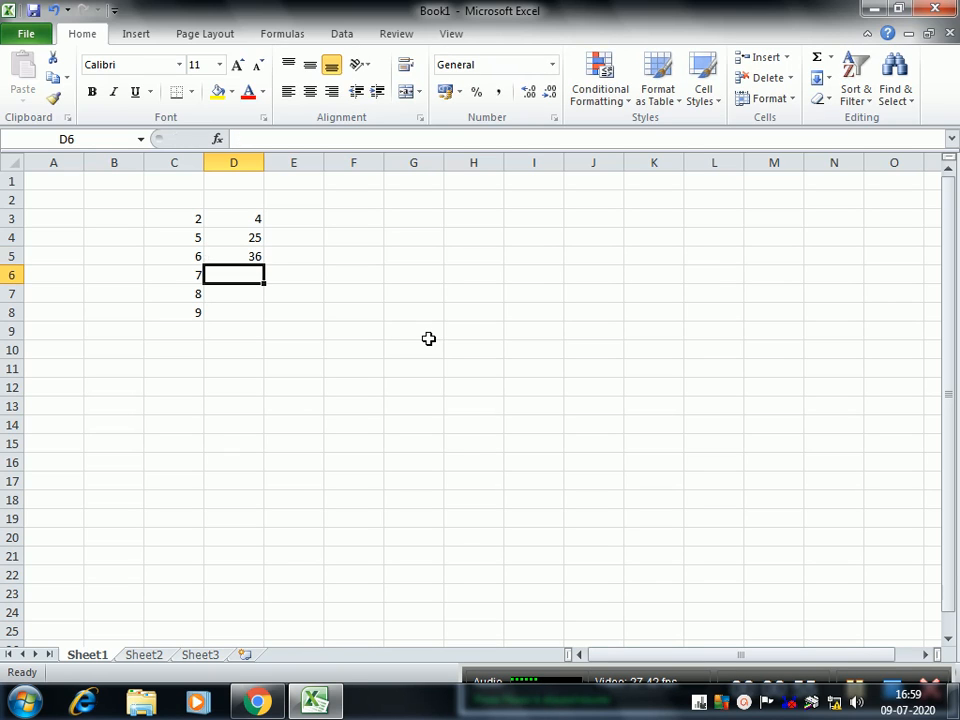
text(49)
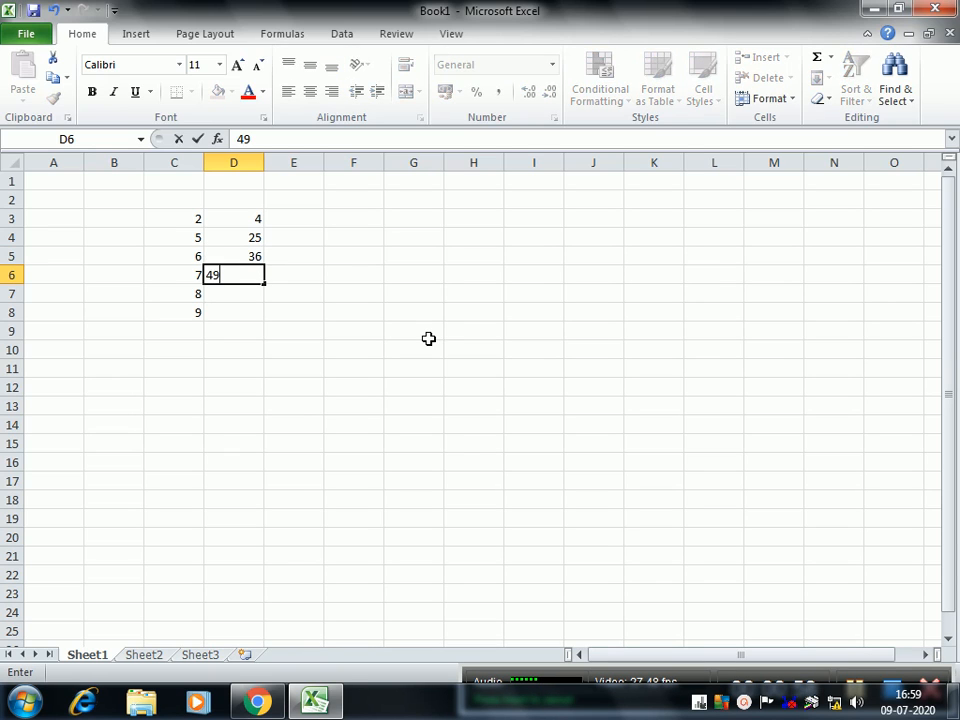
key(Return)
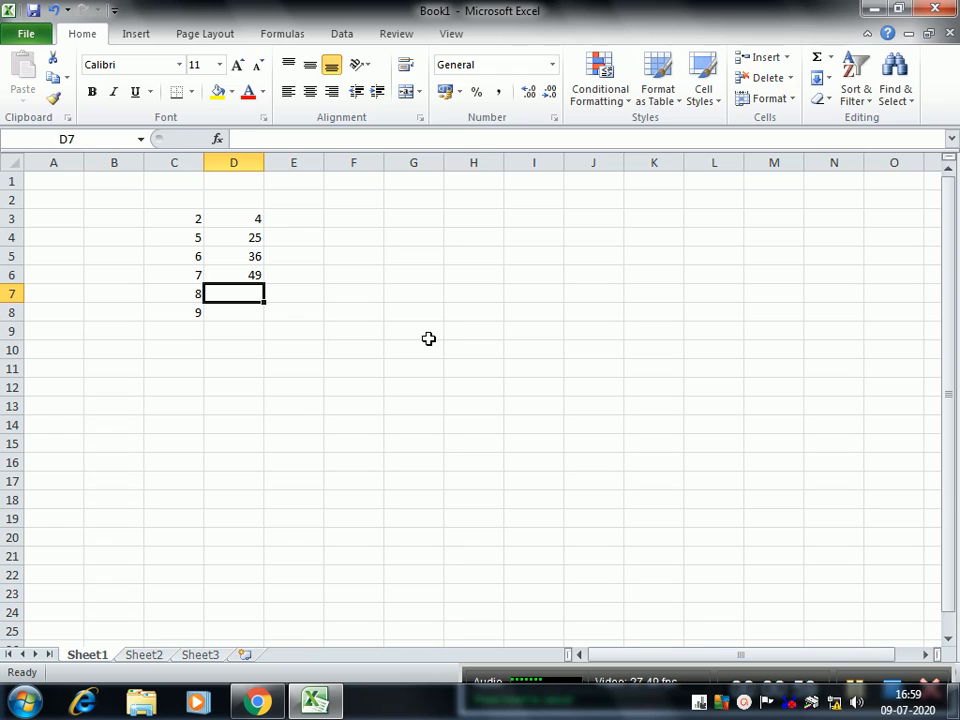
text(64)
key(Return)
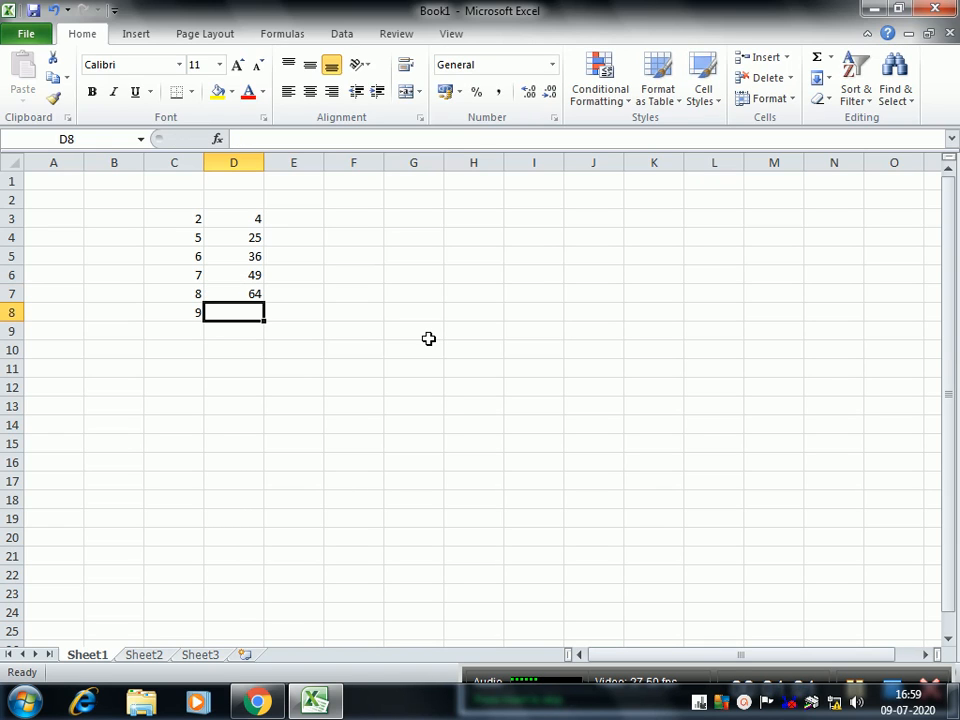
text(81)
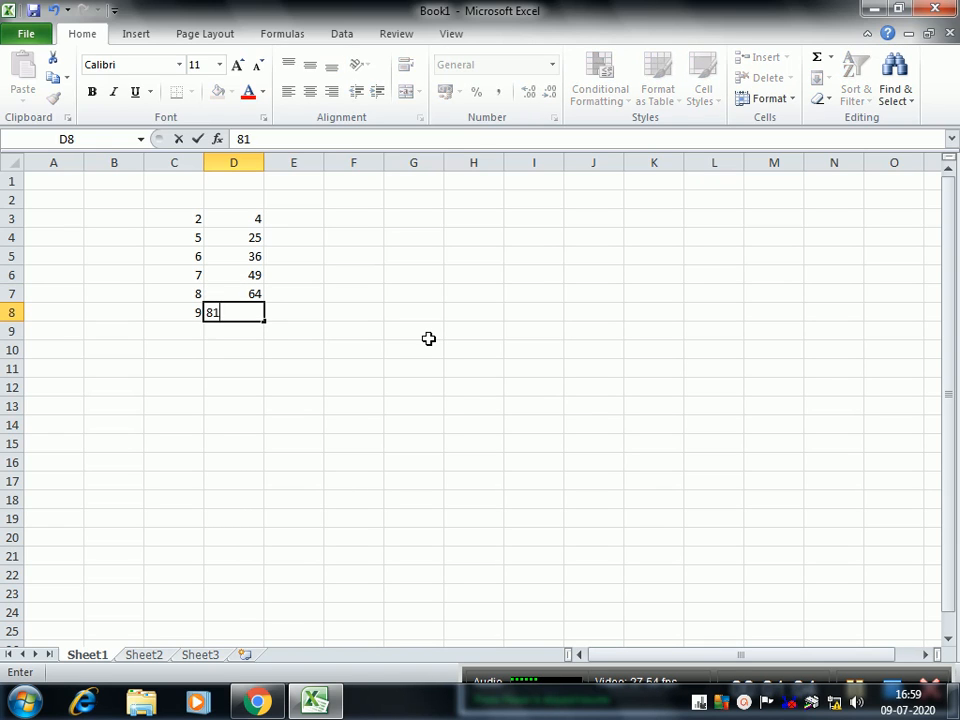
key(Return)
Step: Total the squares in D9 with the formula =SUM(D3:D8)
text(=sum)
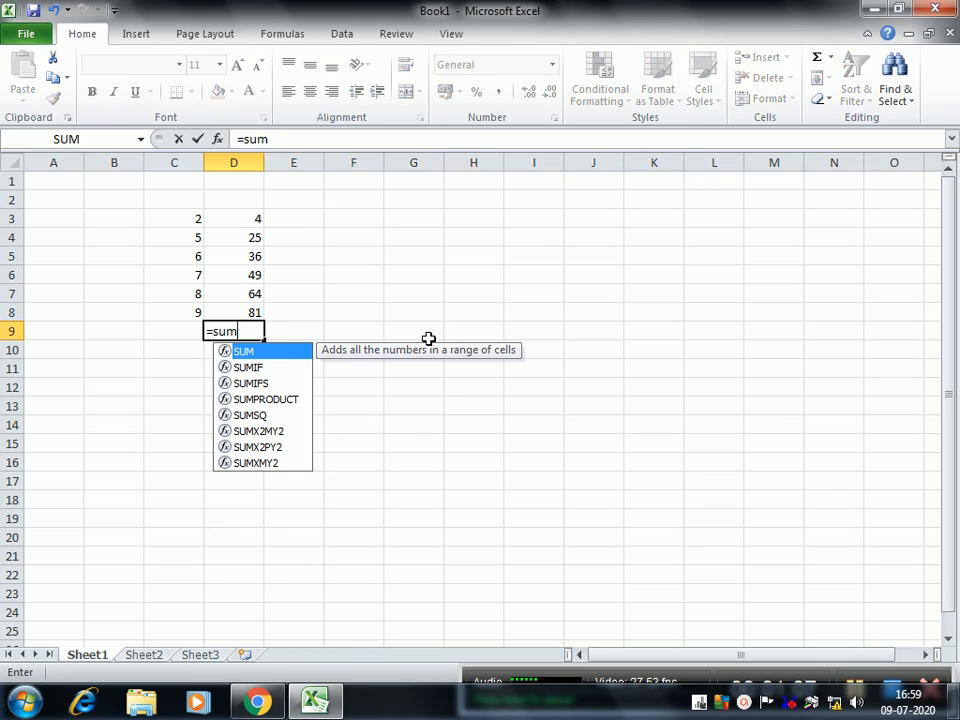
text(()
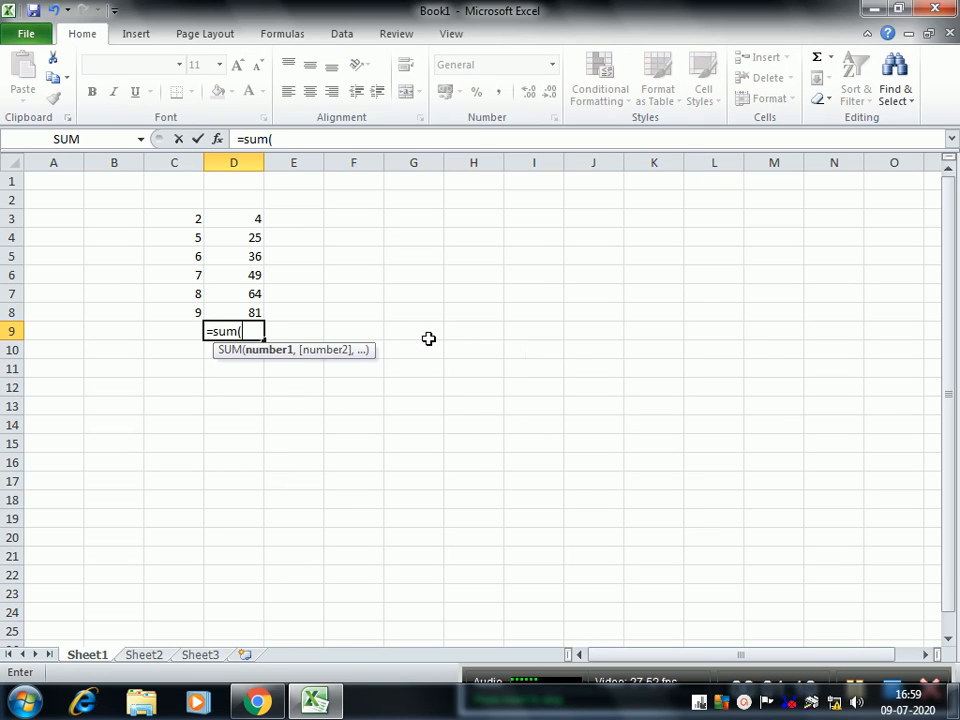
drag(228, 219, 244, 306)
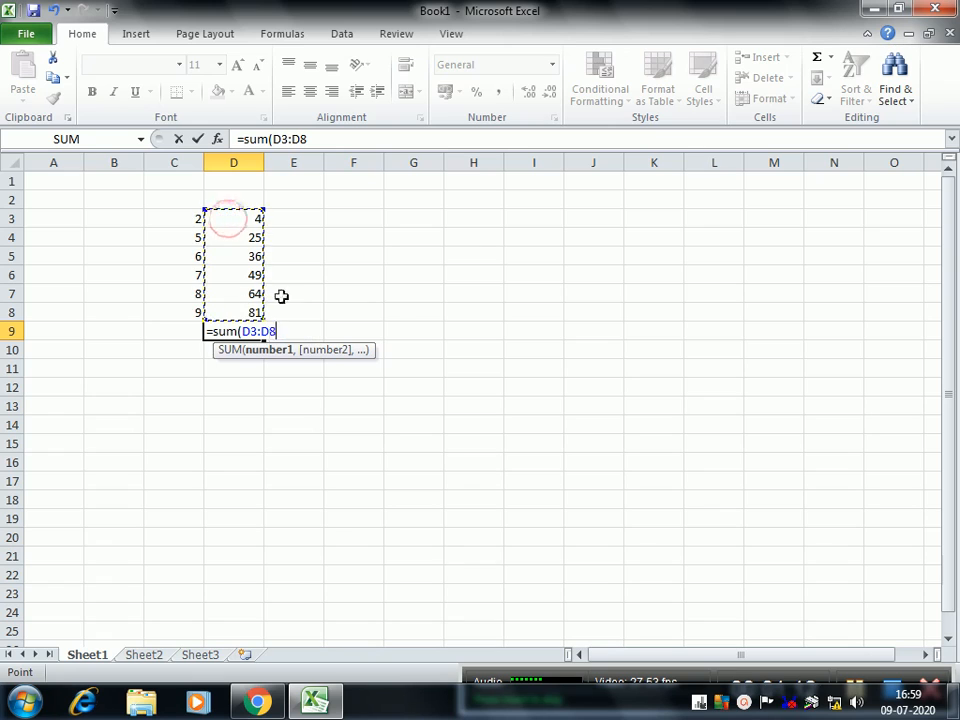
text())
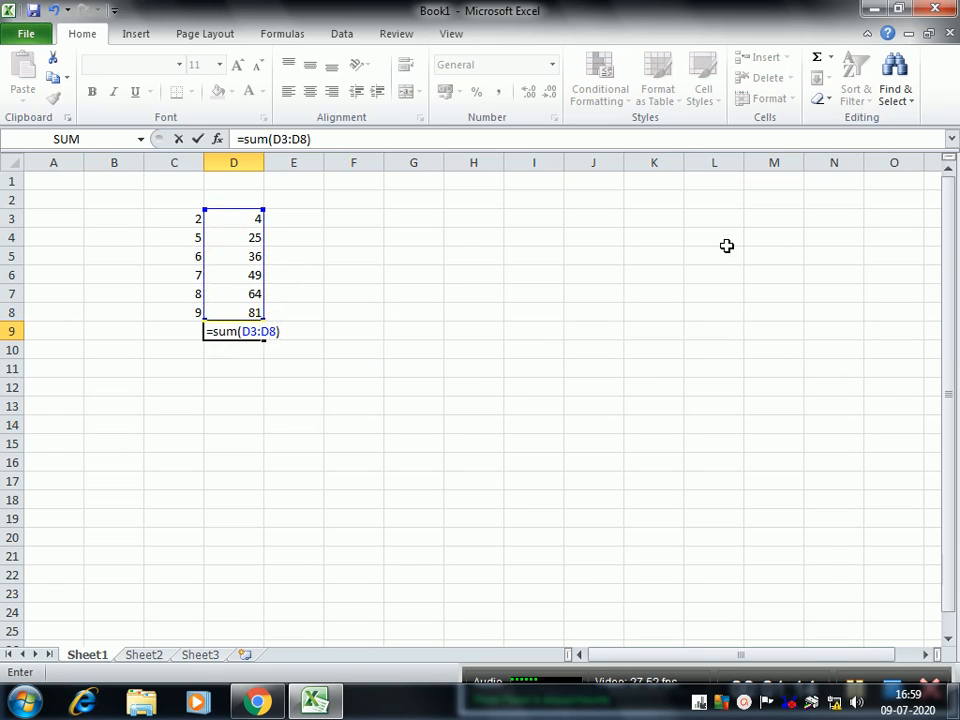
key(Return)
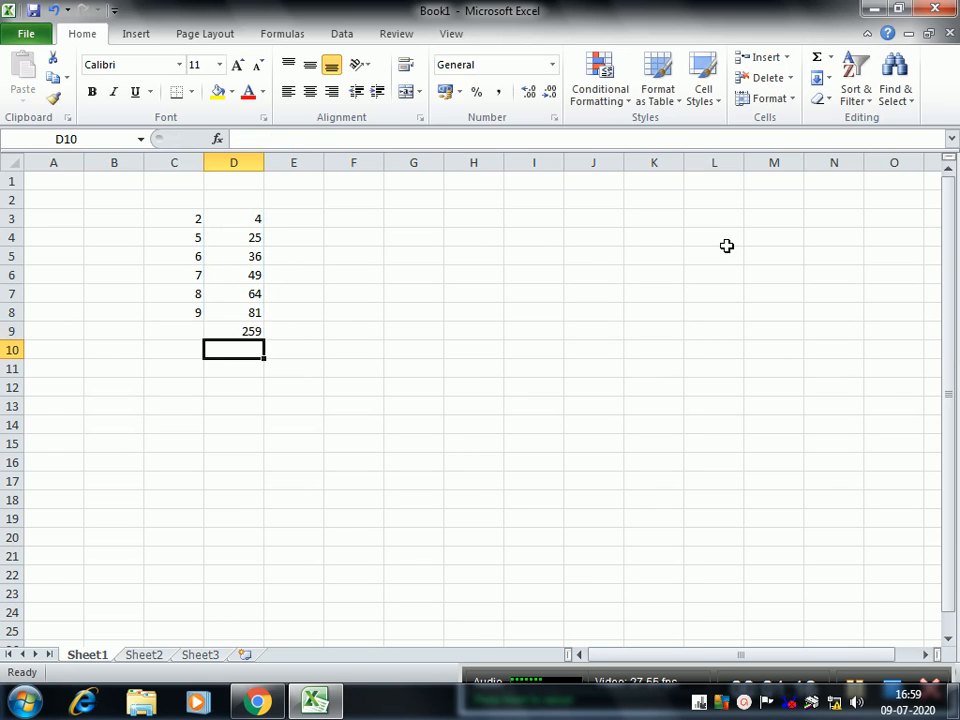
key(Up)
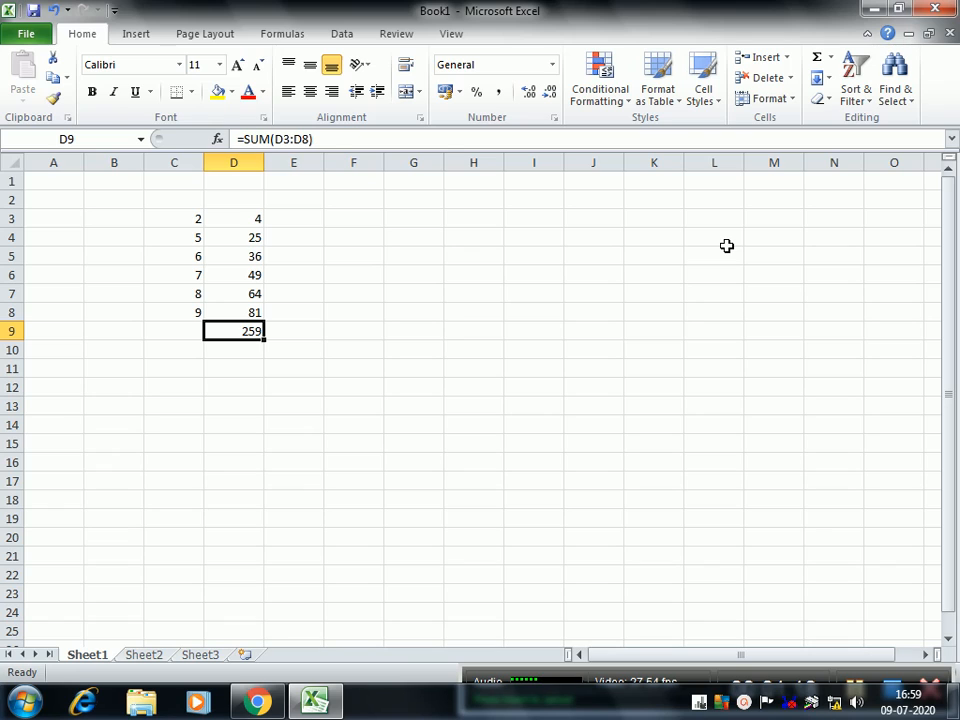
Step: Calculate the sum of squares of the original numbers in C9 with =SUMSQ(C3:C8), and compare its formula with the one in D9
key(Left)
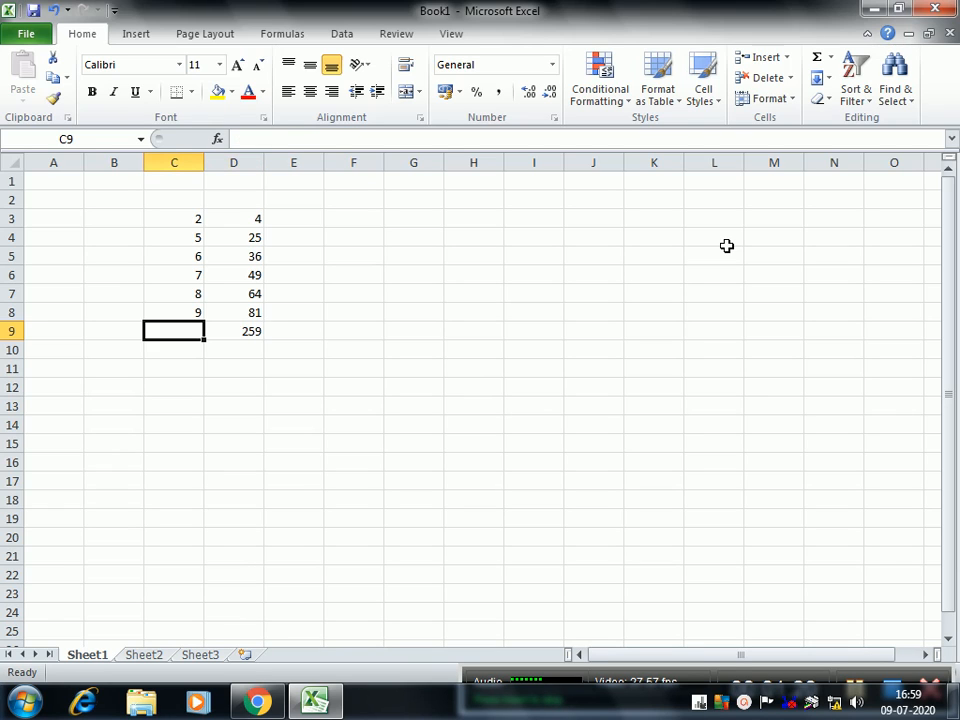
key(Right)
key(Left)
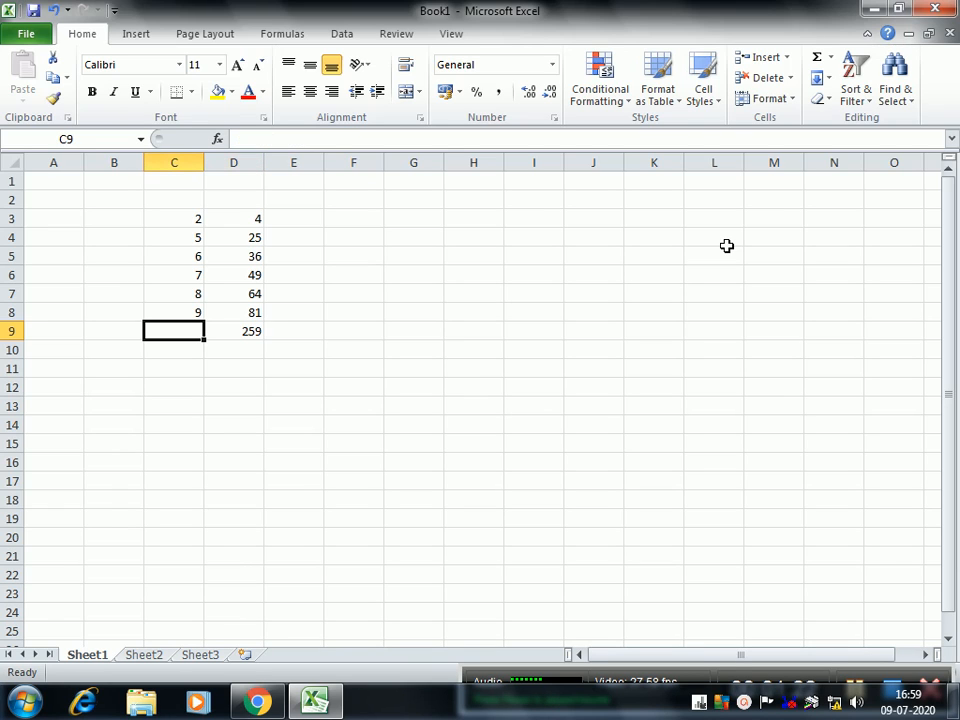
text(=)
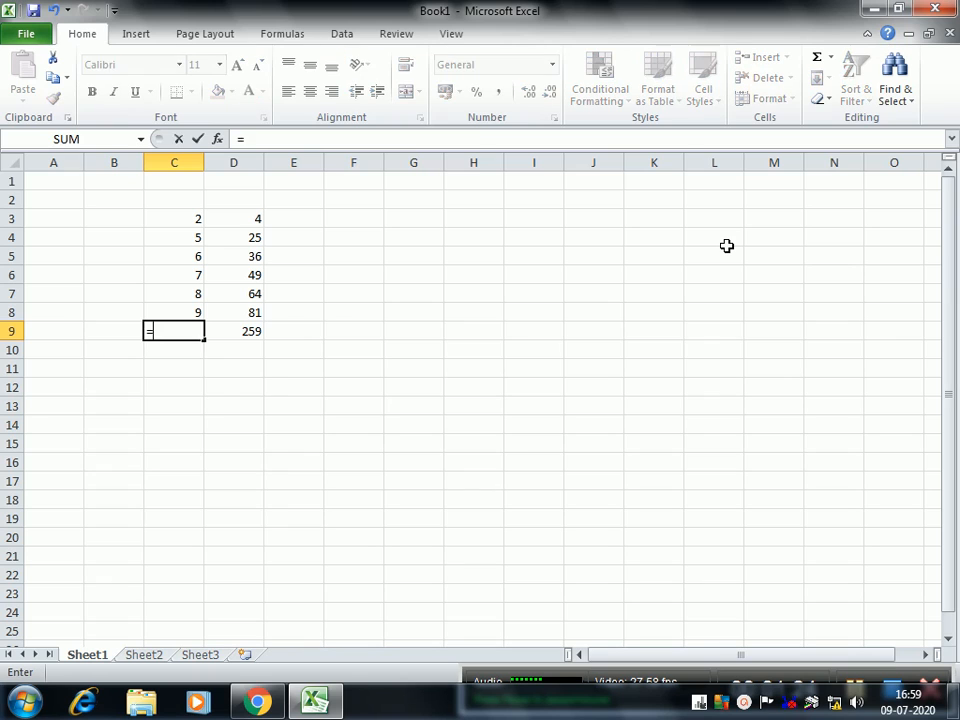
text(sumsq()
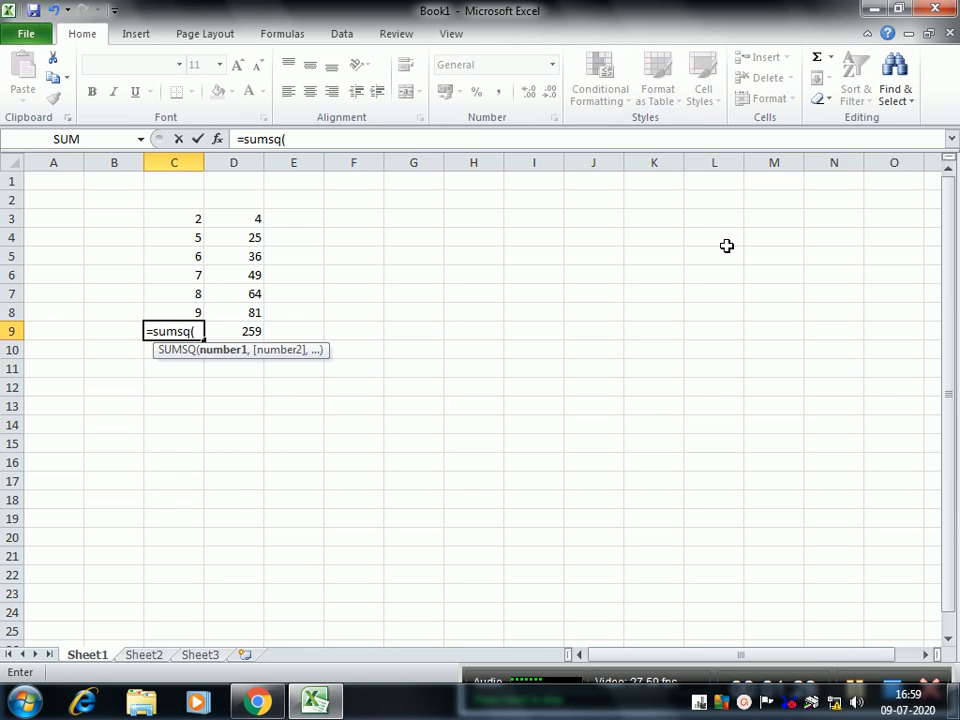
drag(169, 219, 174, 312)
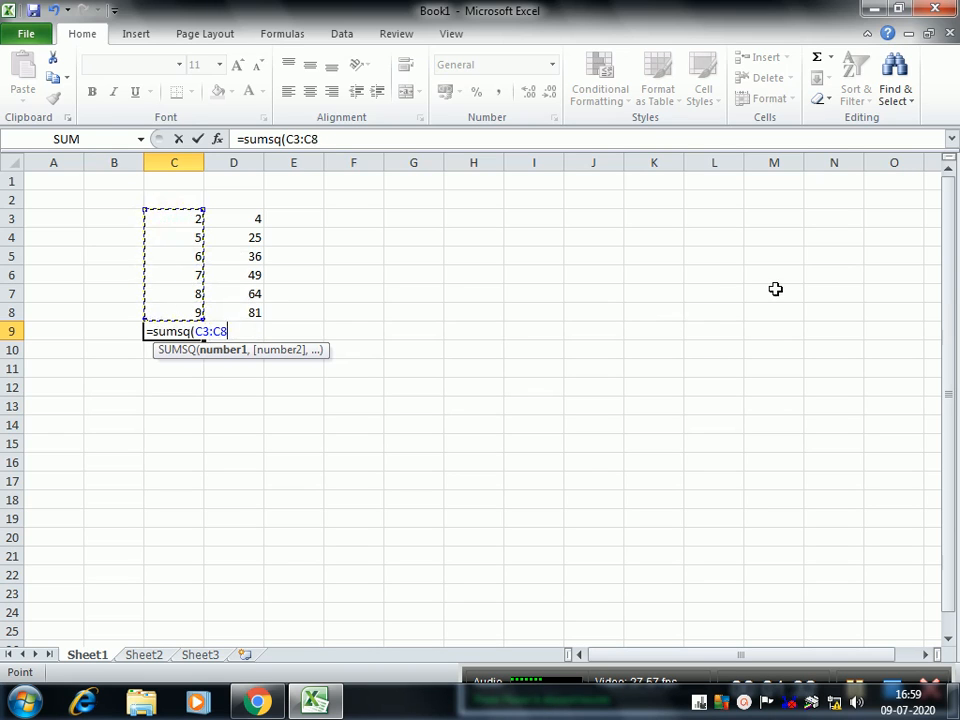
text())
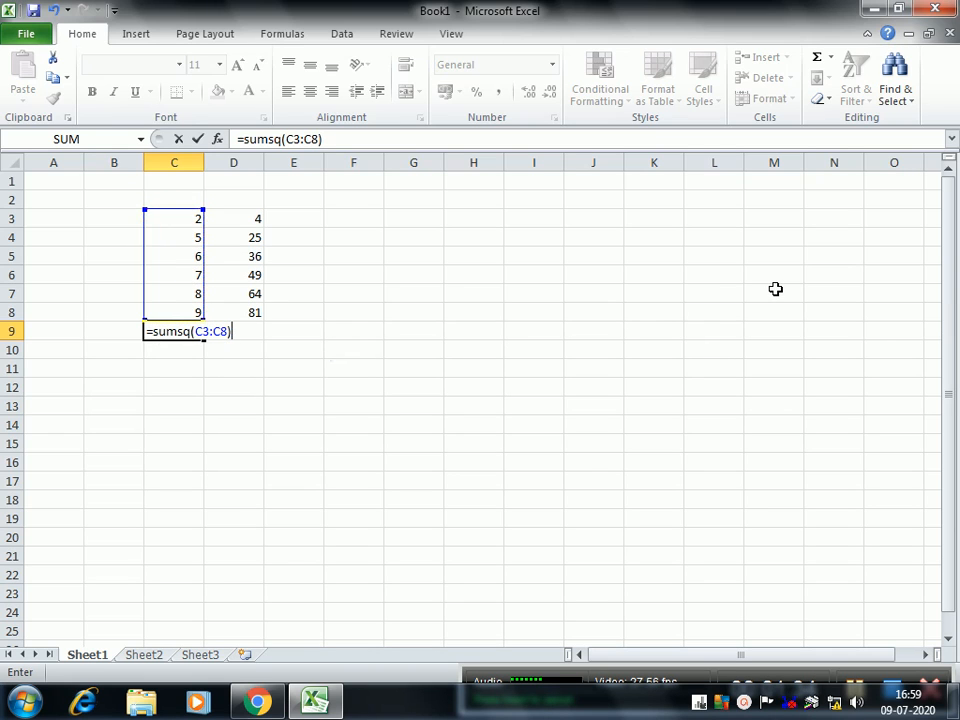
key(Return)
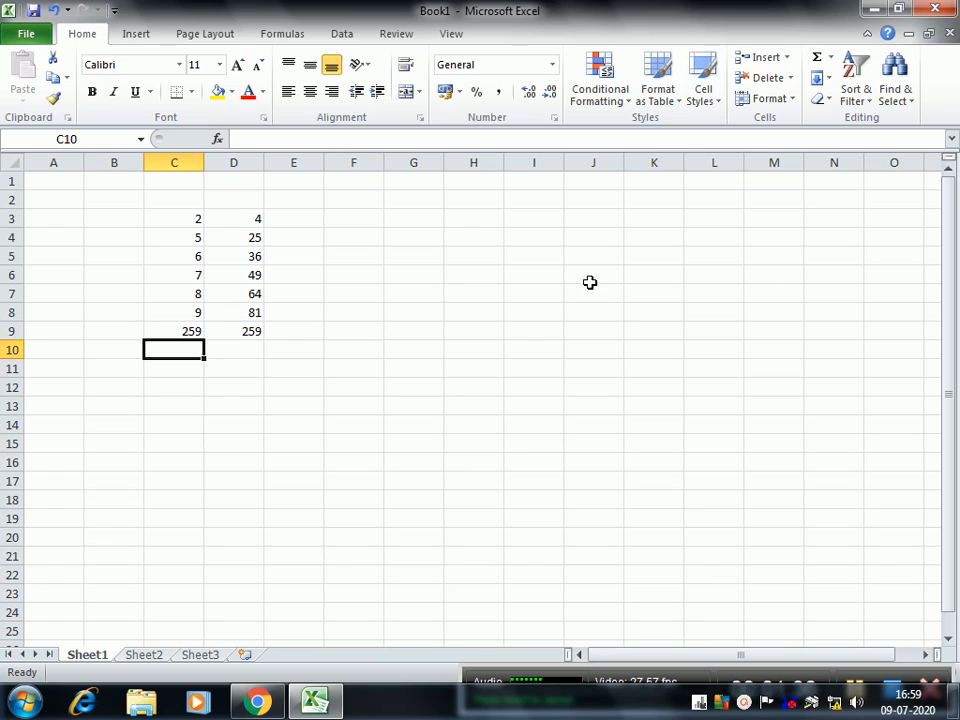
click(161, 329)
key(Right)
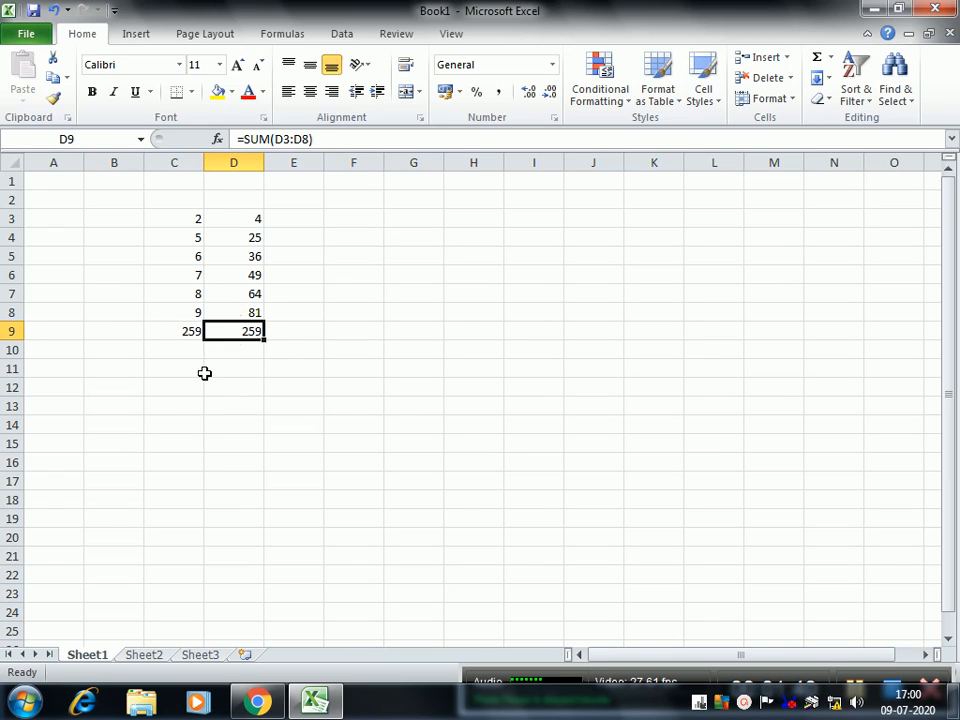
click(177, 329)
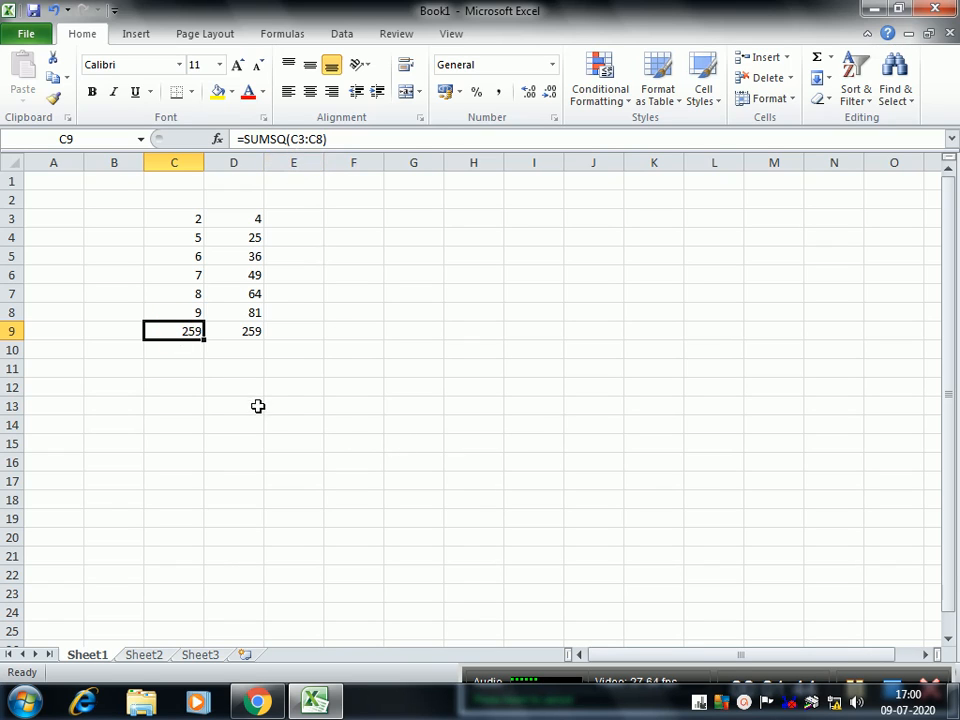
Step: Start a new column in G with the heading Rate in G3 and the value 45 in G4
click(406, 241)
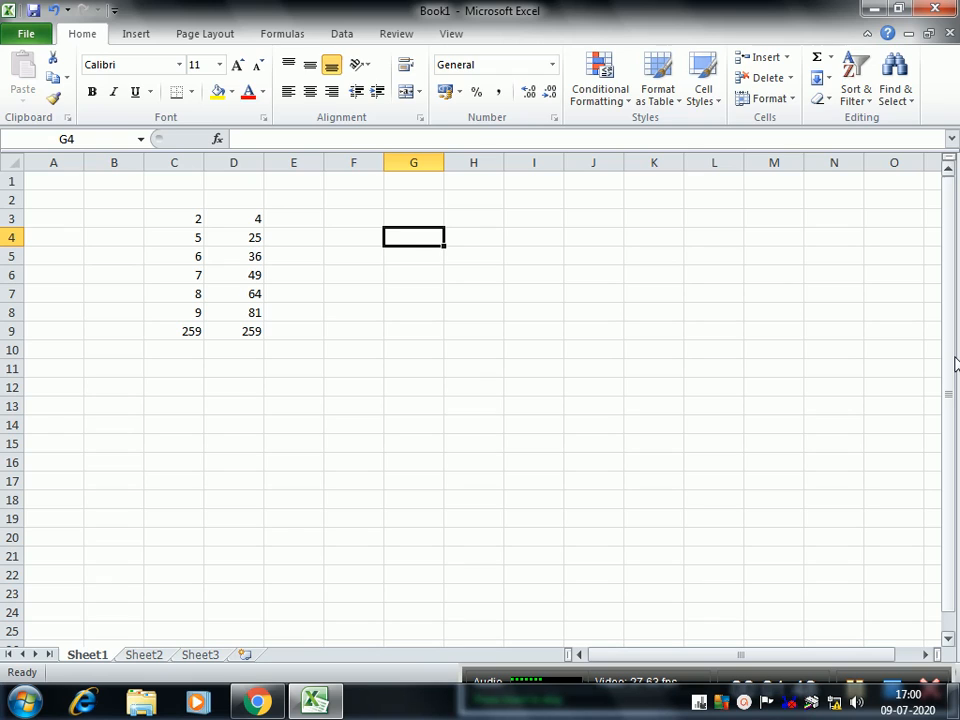
text(45)
key(Up)
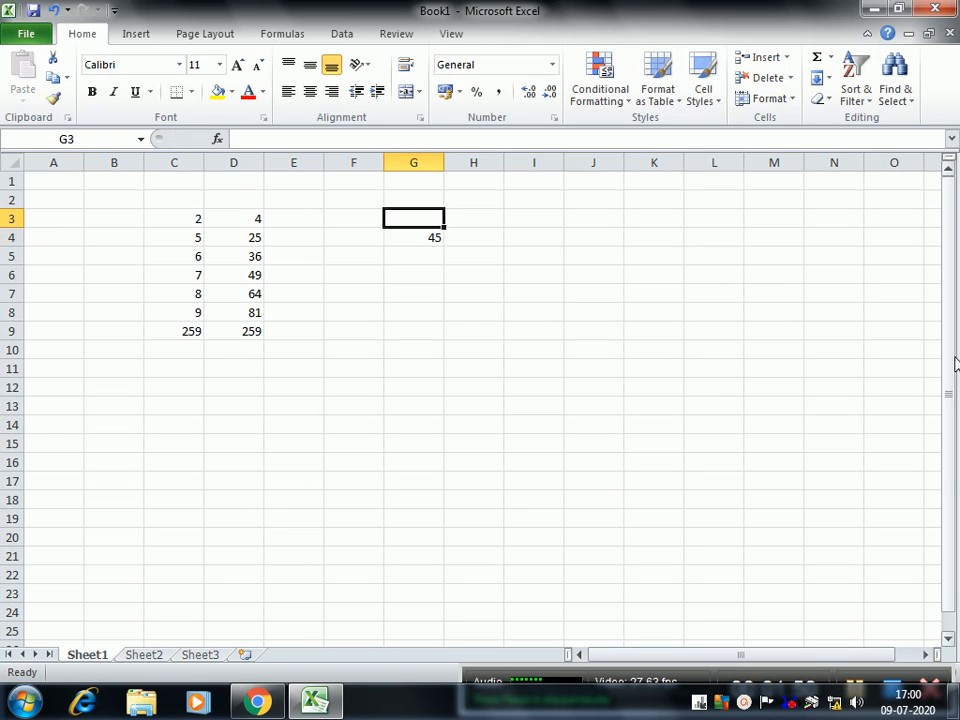
text(Rate)
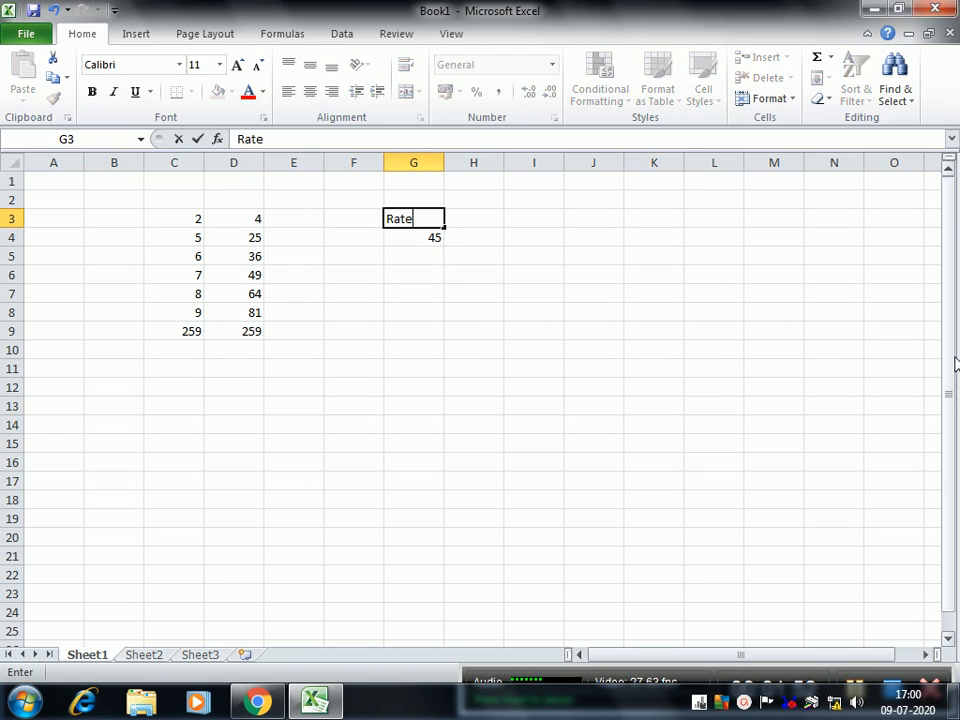
key(Return)
Step: Fill G5:G12 under the Rate heading with 75, 84, 96, 31, 24, 76, 84 and 46
key(Return)
text(75)
key(Return)
text(84)
key(Return)
text(96)
key(Return)
text(31)
key(Return)
text(24)
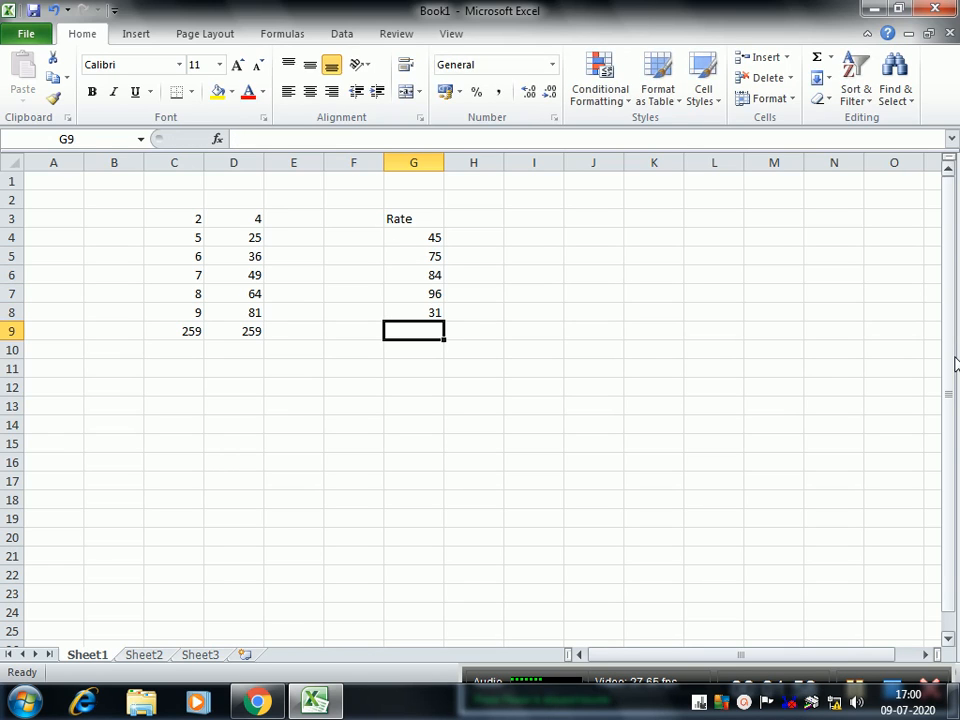
key(Return)
text(76)
key(Return)
text(84)
key(Return)
text(46)
key(Return)
Step: Add the rates that are at least 5 in G14 with the formula =SUMIF(G4:G12,">=5")
key(Return)
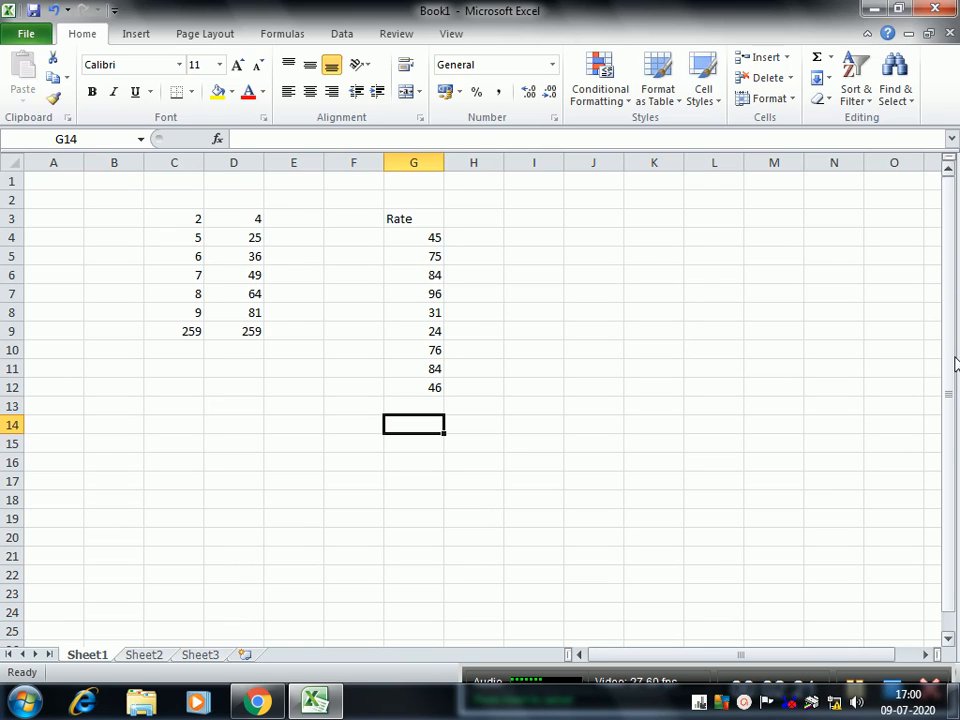
text(=sum)
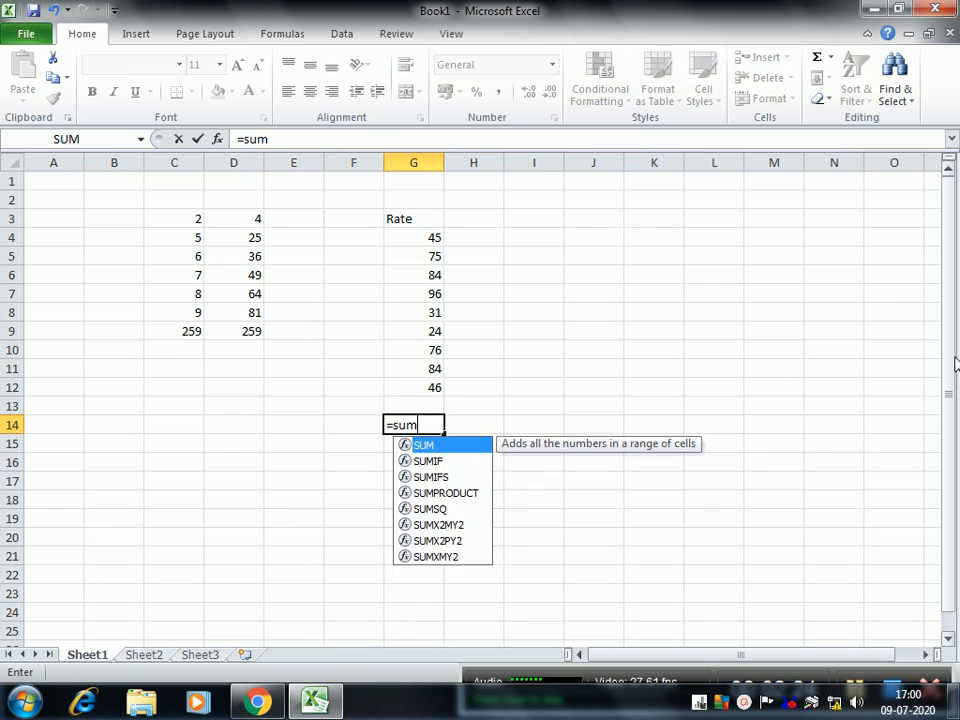
text(if()
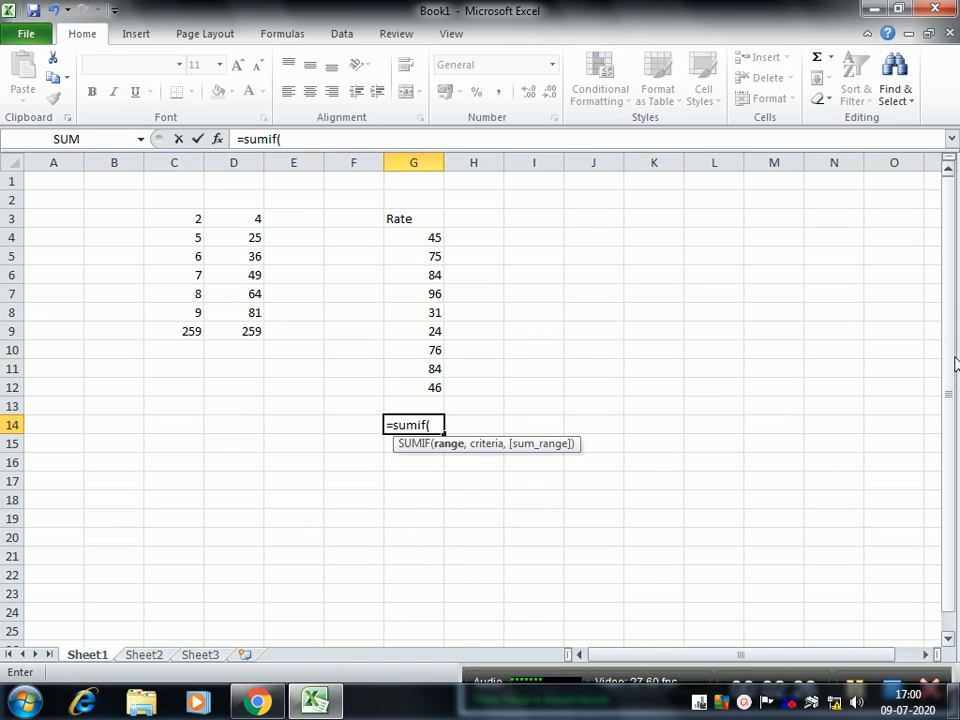
drag(425, 240, 435, 388)
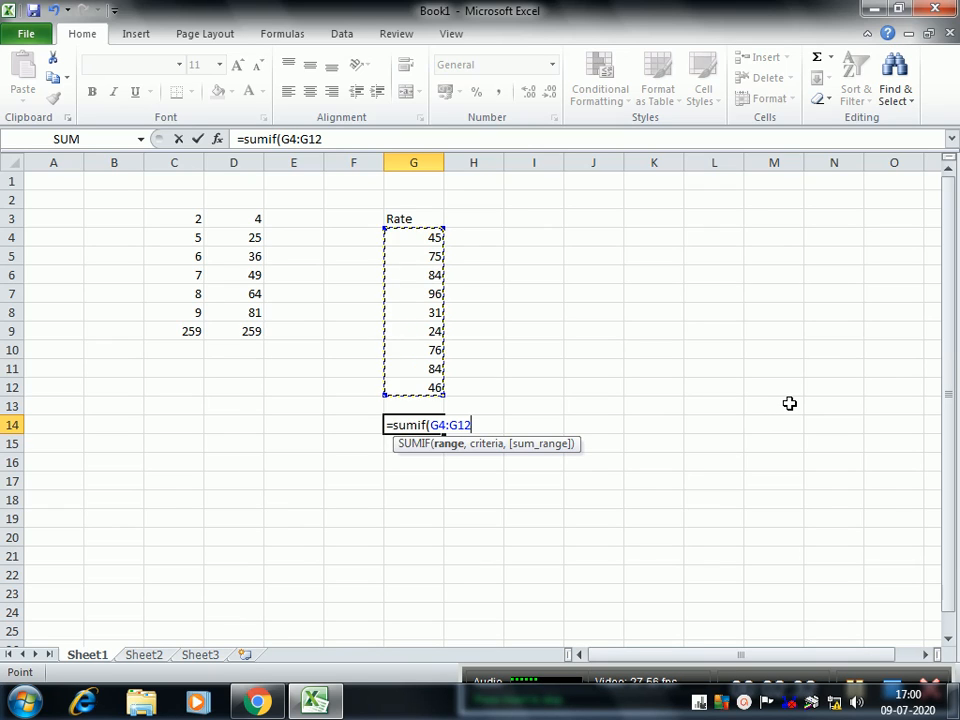
text(,")
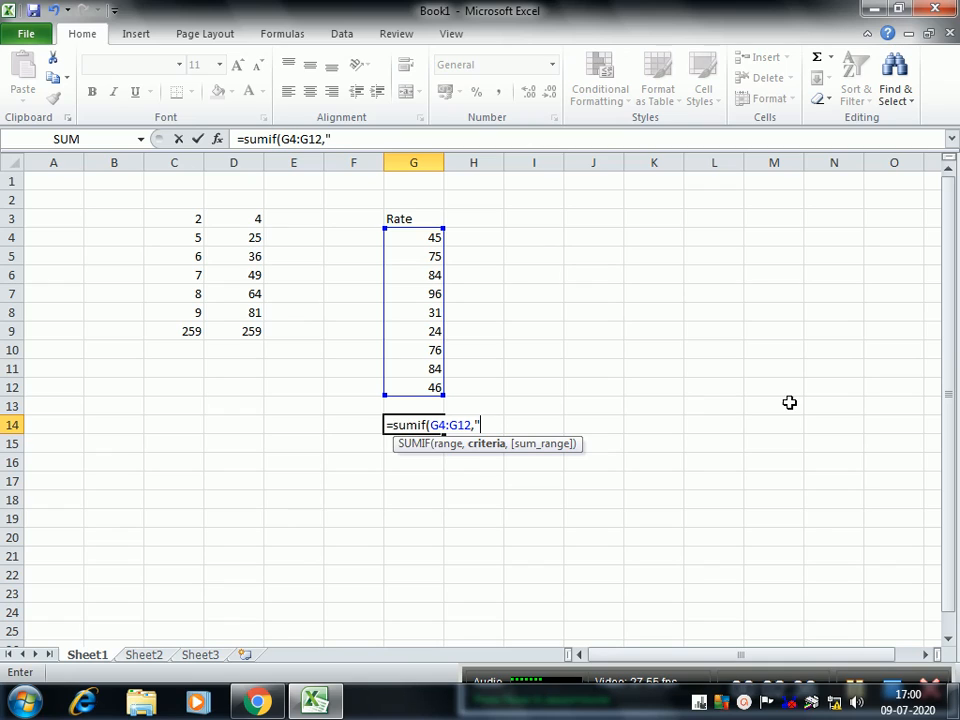
text(>=)
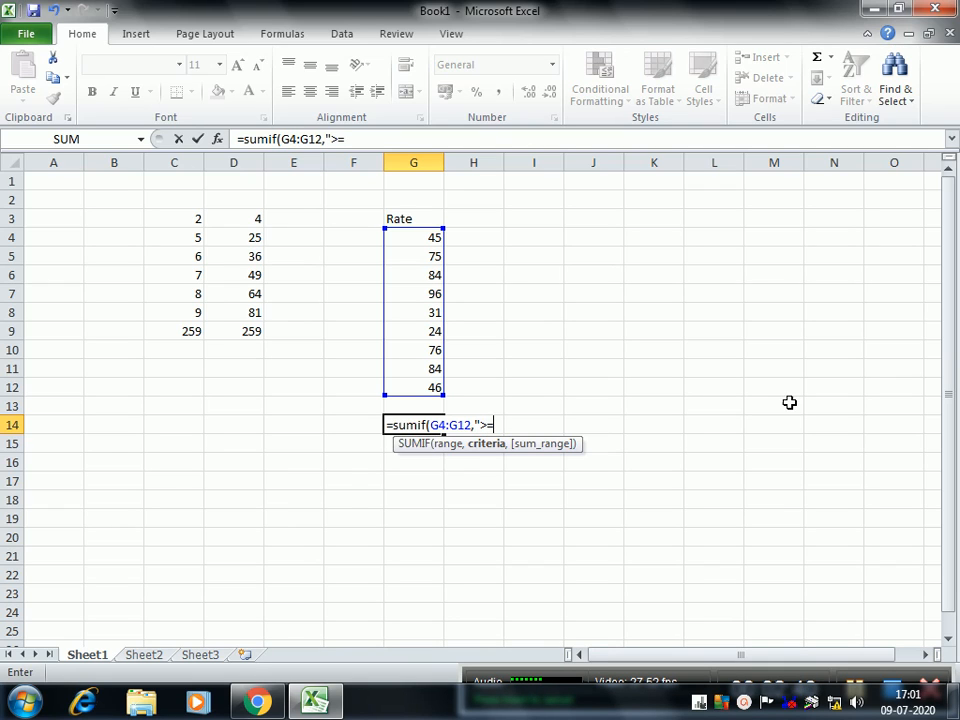
text(5"))
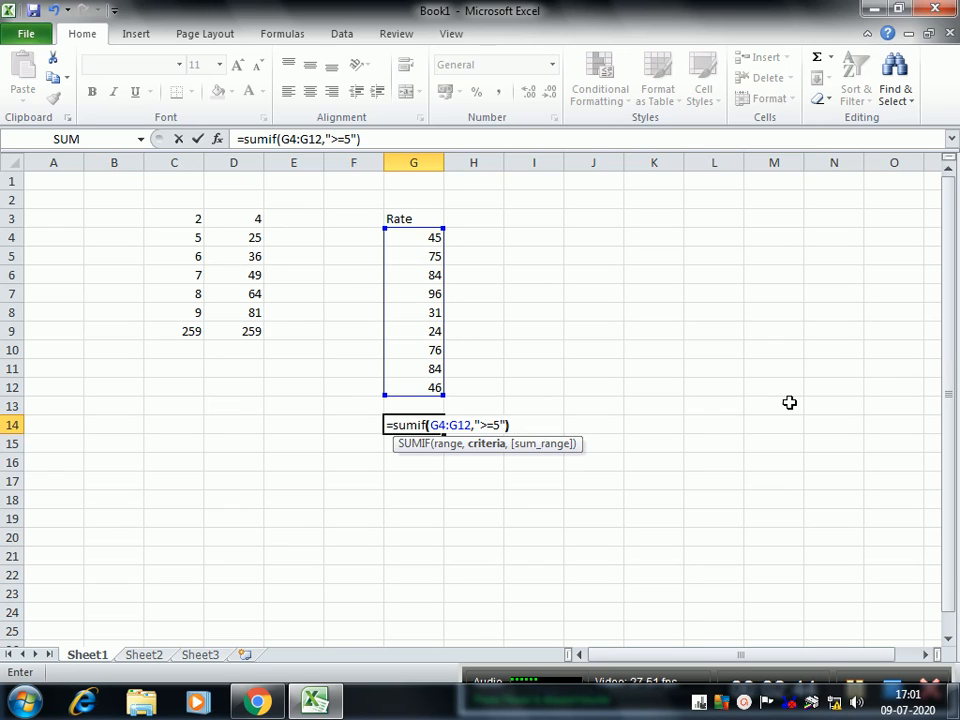
key(Return)
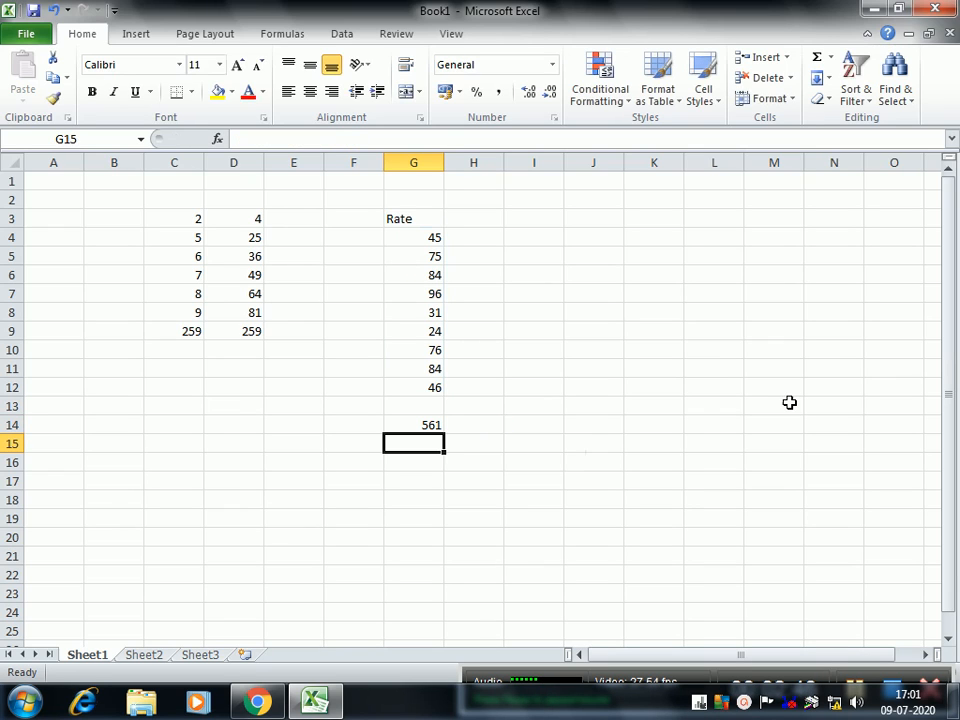
Step: Change the criterion of the SUMIF formula in G14 to ">=50"
key(Up)
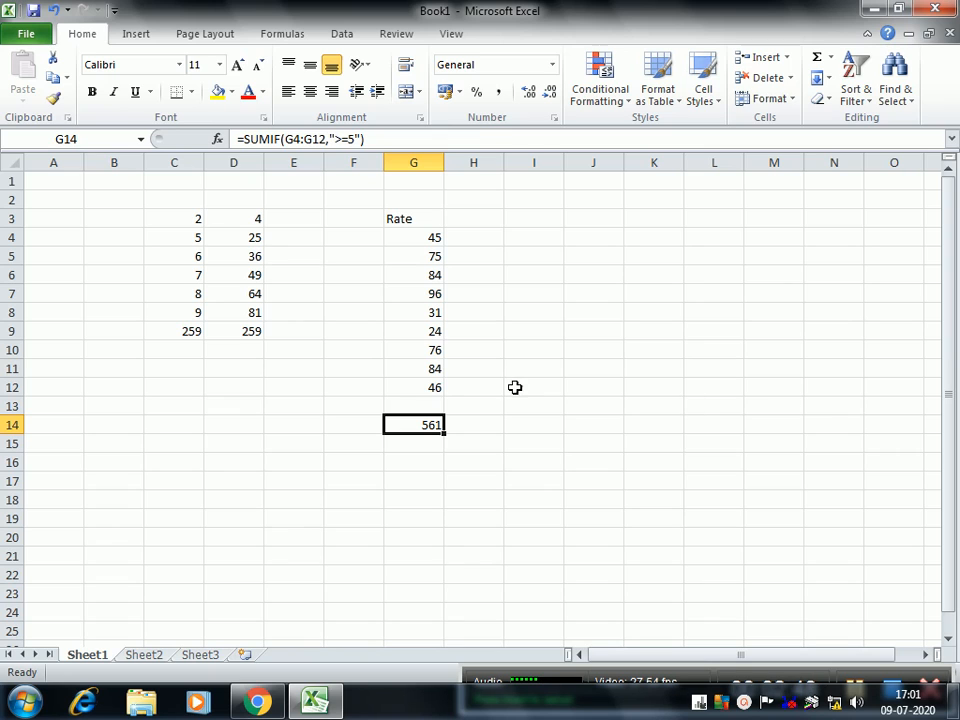
click(354, 139)
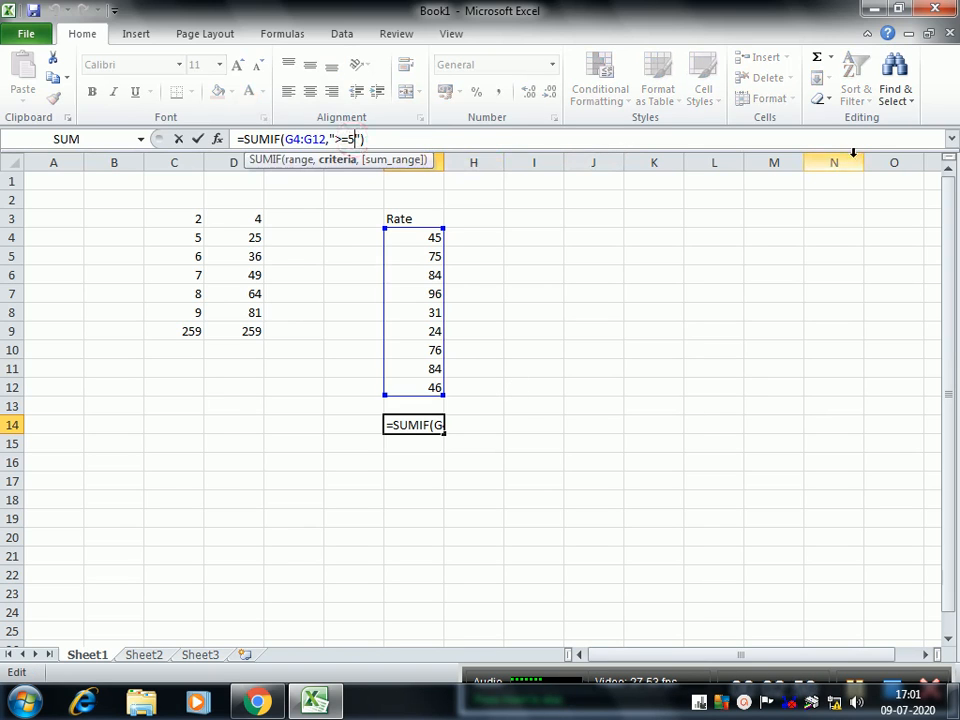
text(0)
key(Return)
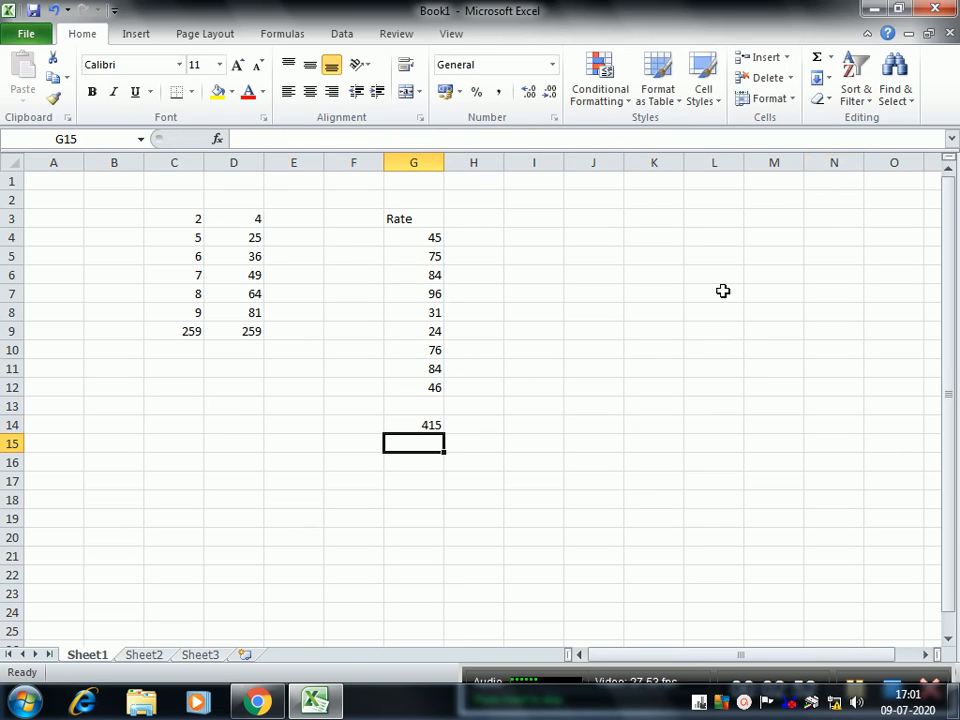
Step: Copy the rates below 50 beside their originals in column H: 45 in H4, 31 in H8, 24 in H9 and 46 in H12
click(428, 236)
click(483, 237)
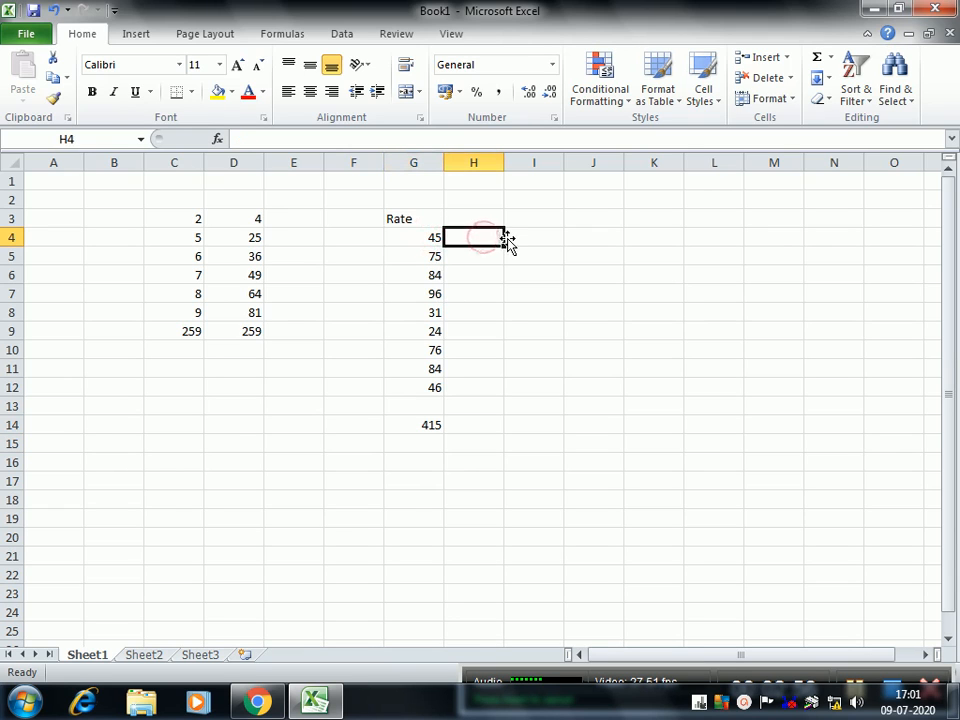
text(45)
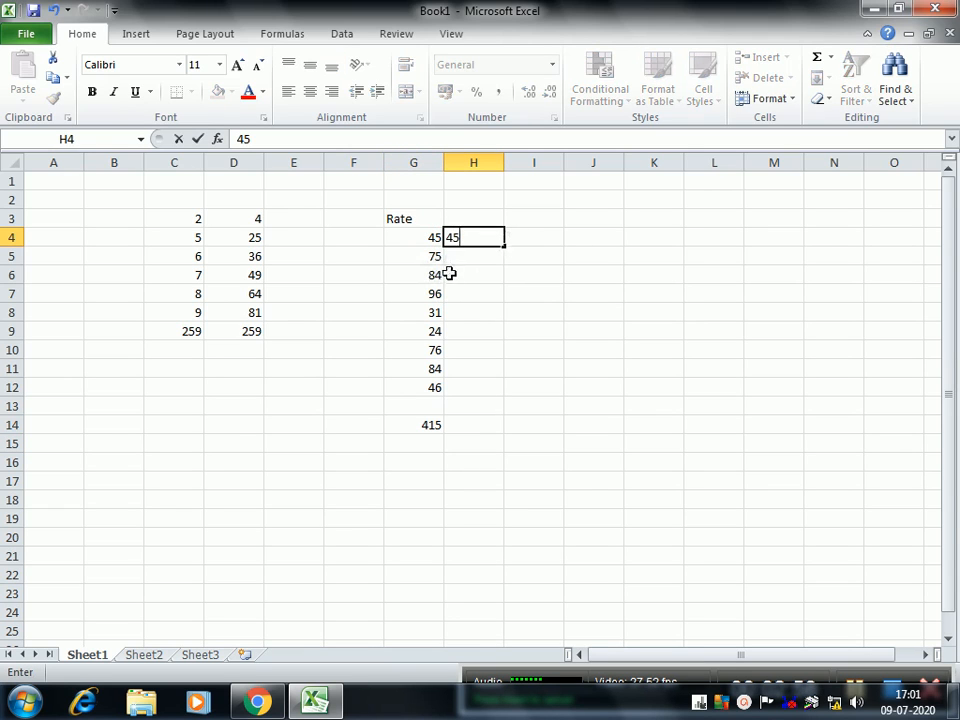
click(471, 313)
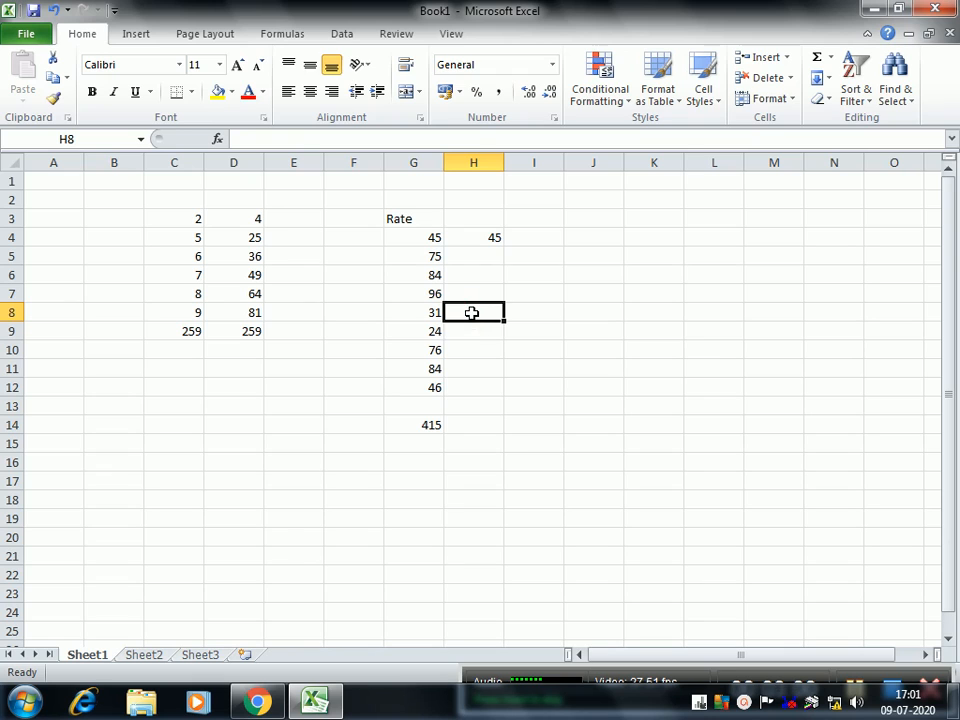
text(31)
click(476, 331)
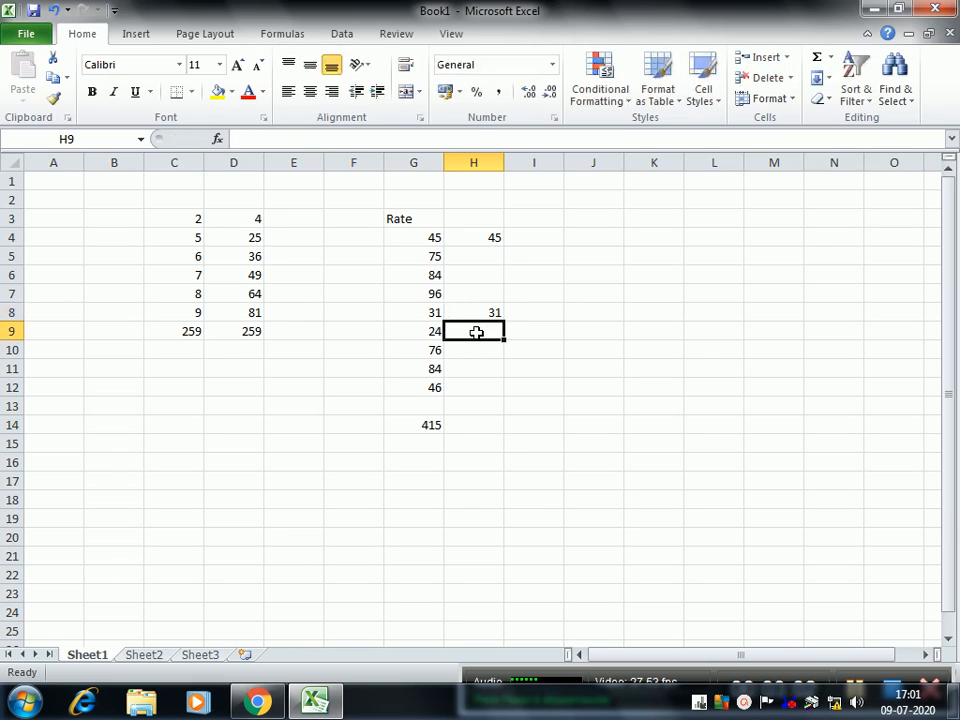
text(24)
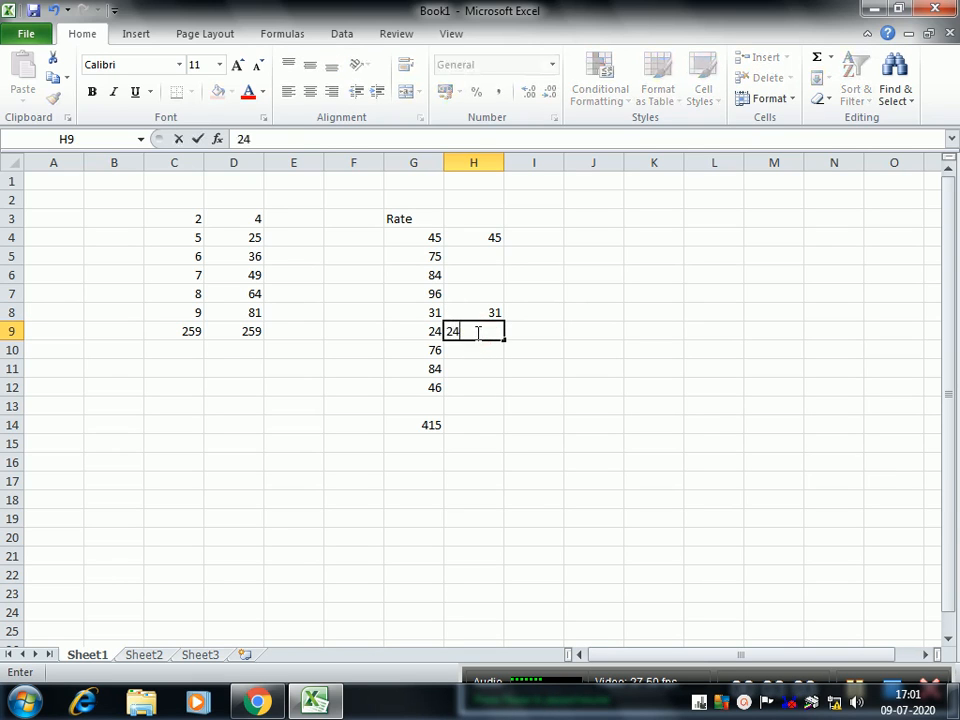
click(488, 383)
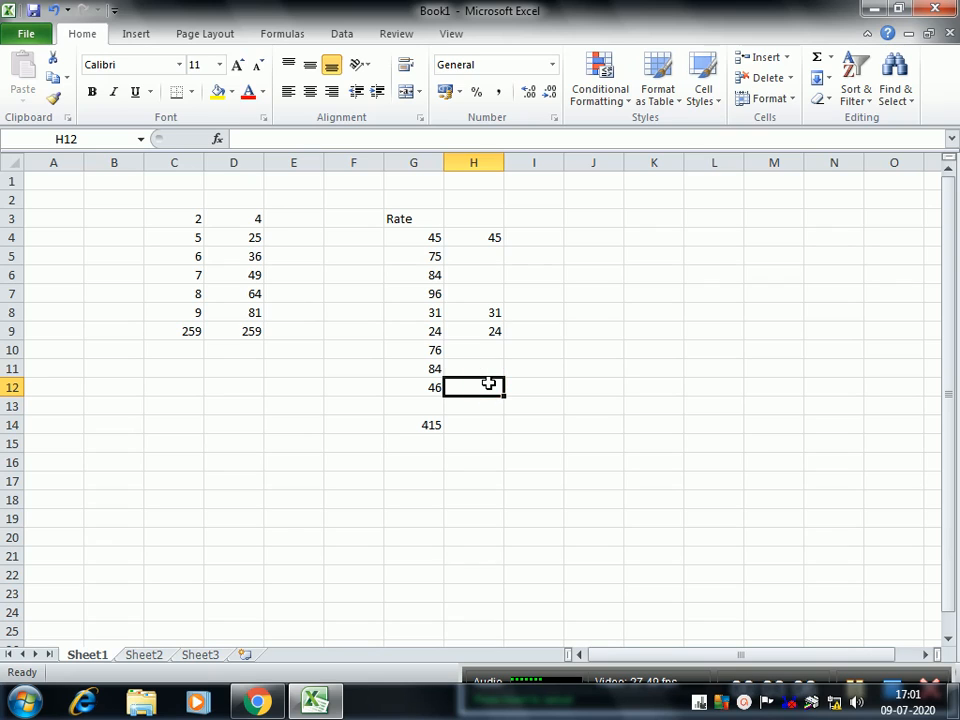
text(46)
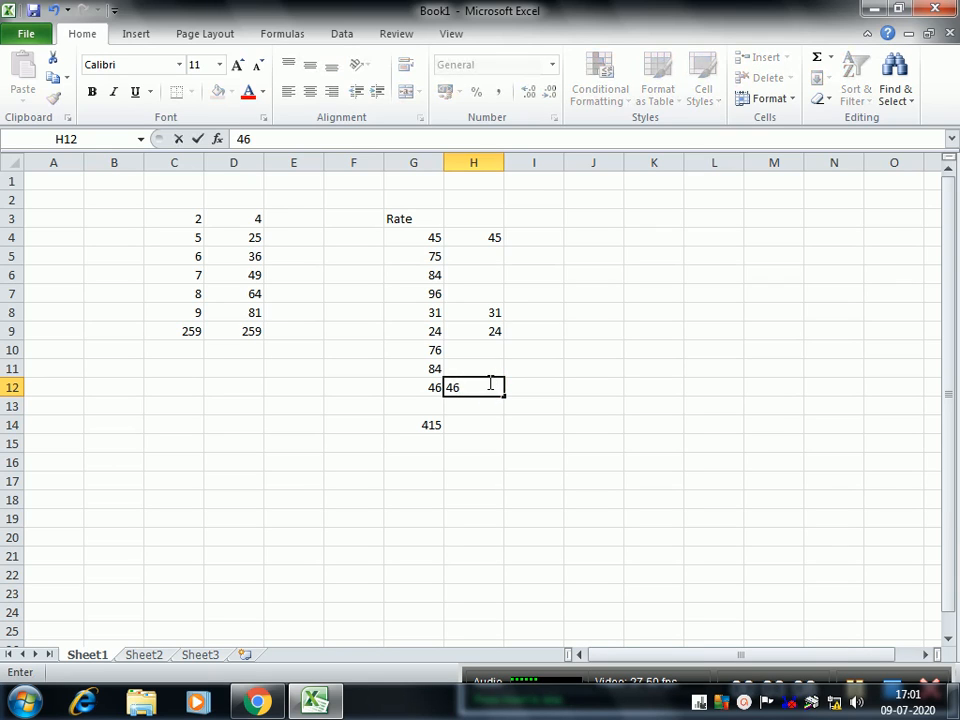
key(Return)
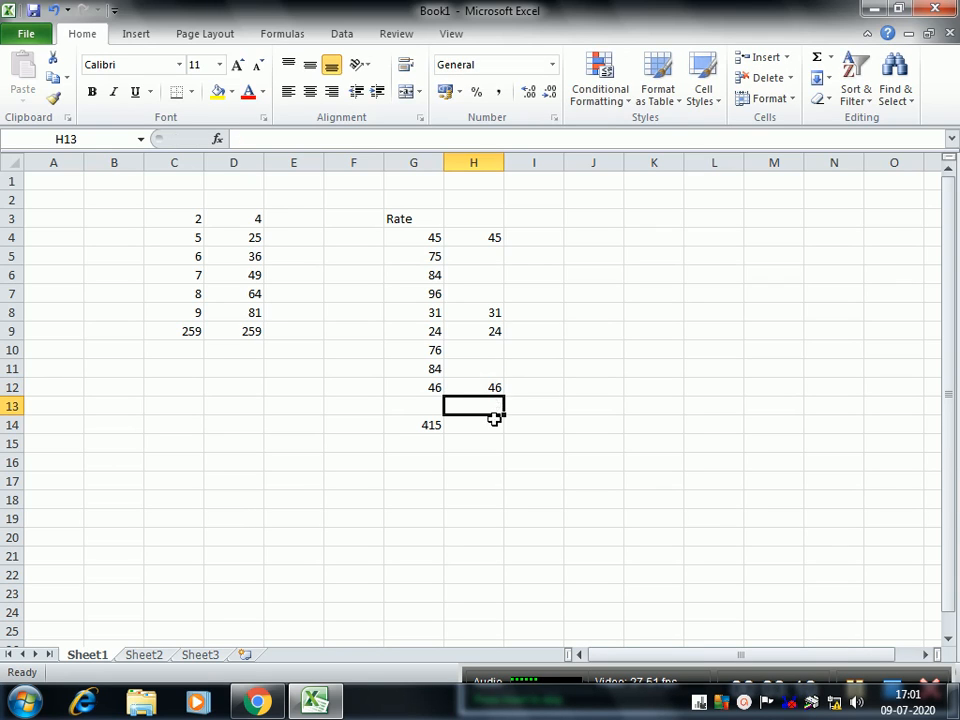
Step: Change the SUMIF criterion in G14 to "<=50" so it adds only the rates up to 50
click(492, 428)
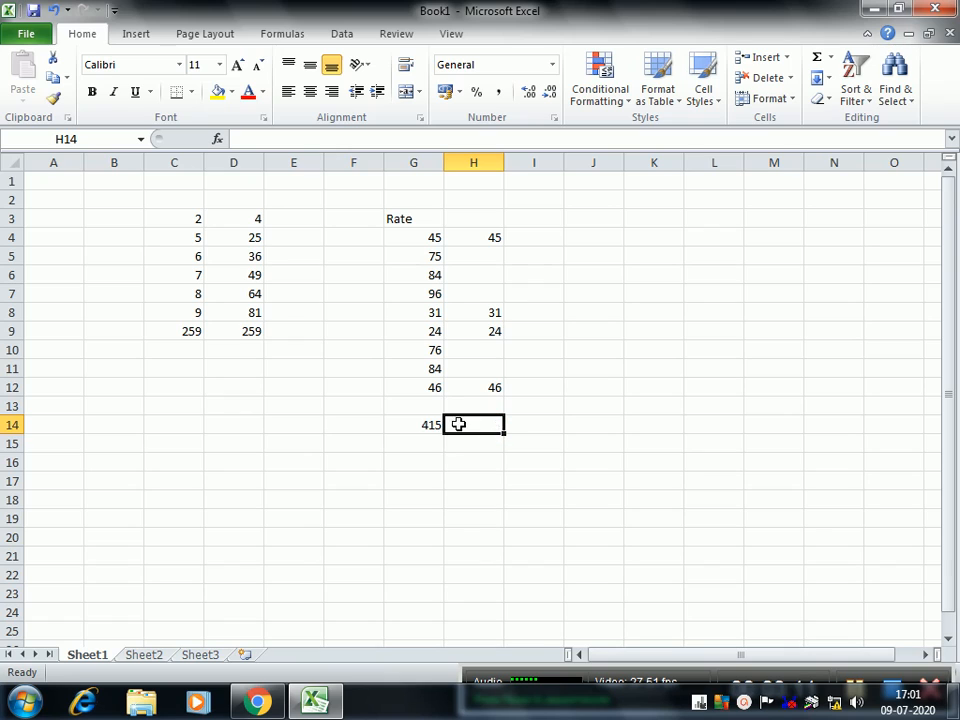
click(421, 425)
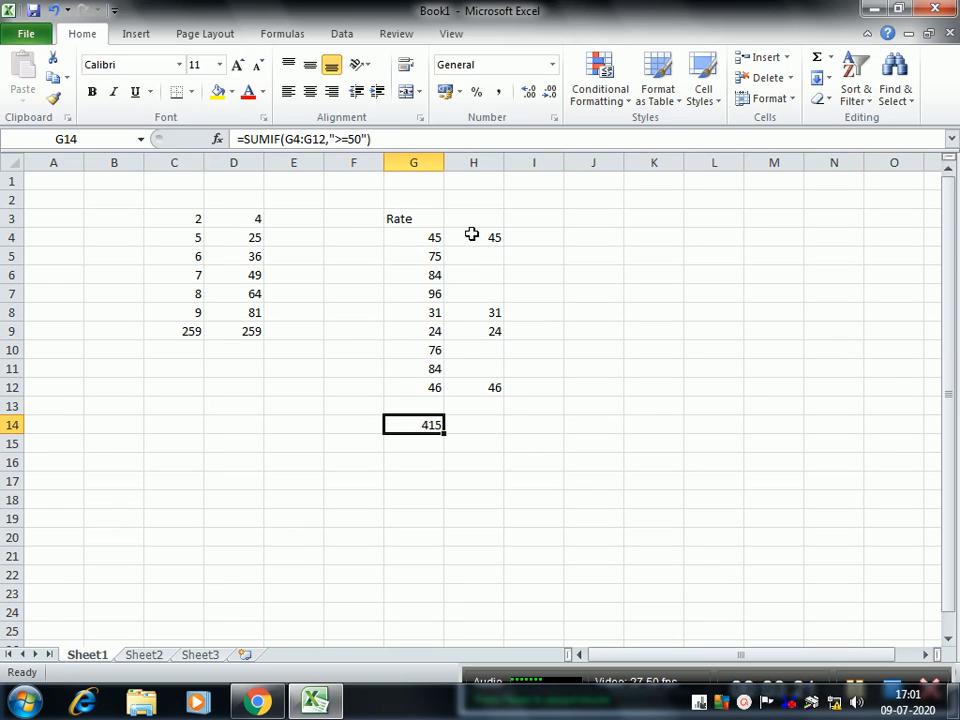
click(337, 138)
key(Delete)
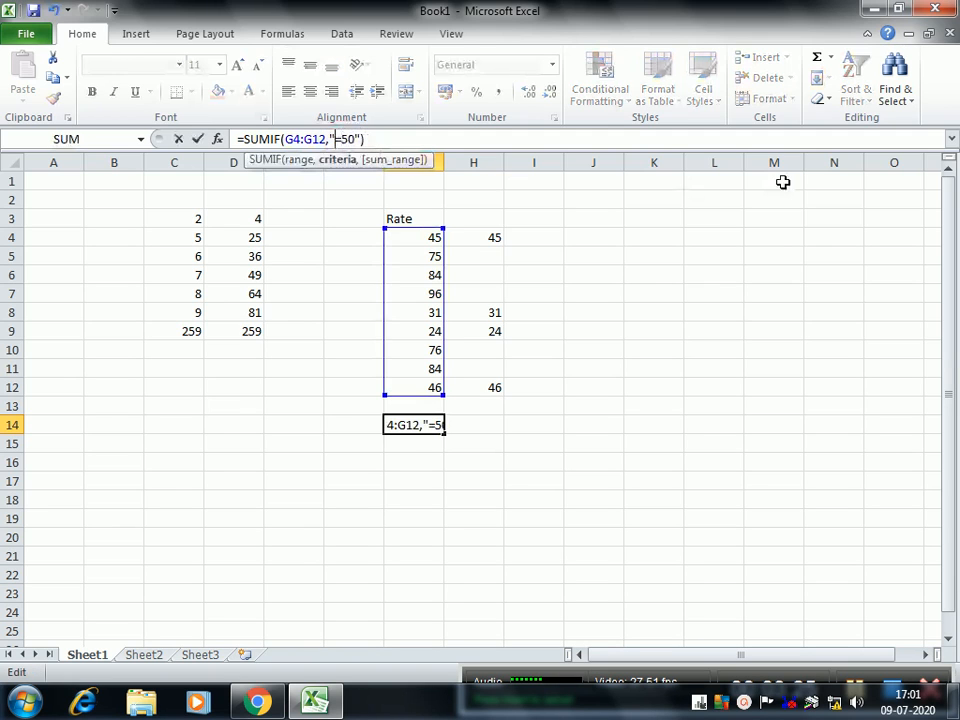
text(<)
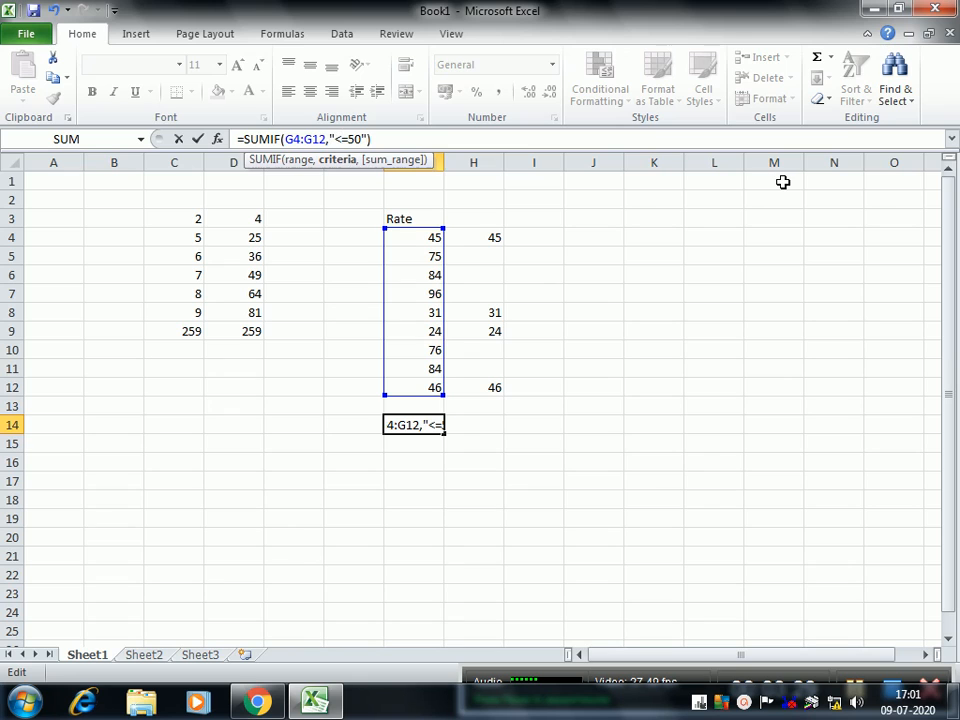
key(Return)
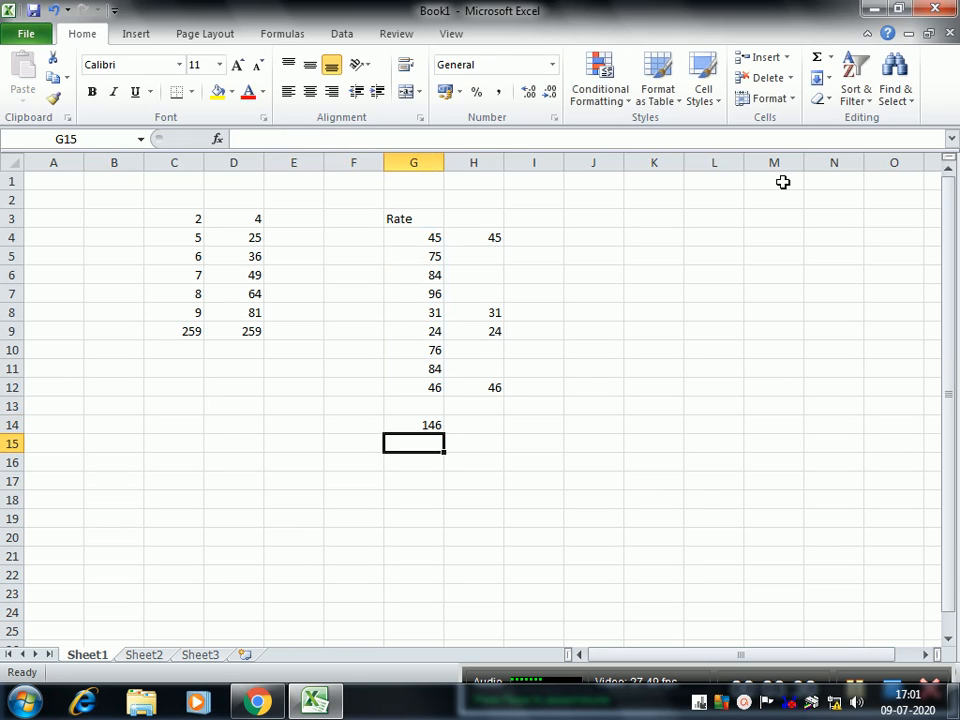
Step: Total the copied rates in H14 with =SUM(H4:H12), and compare its formula with the one in G14
click(474, 421)
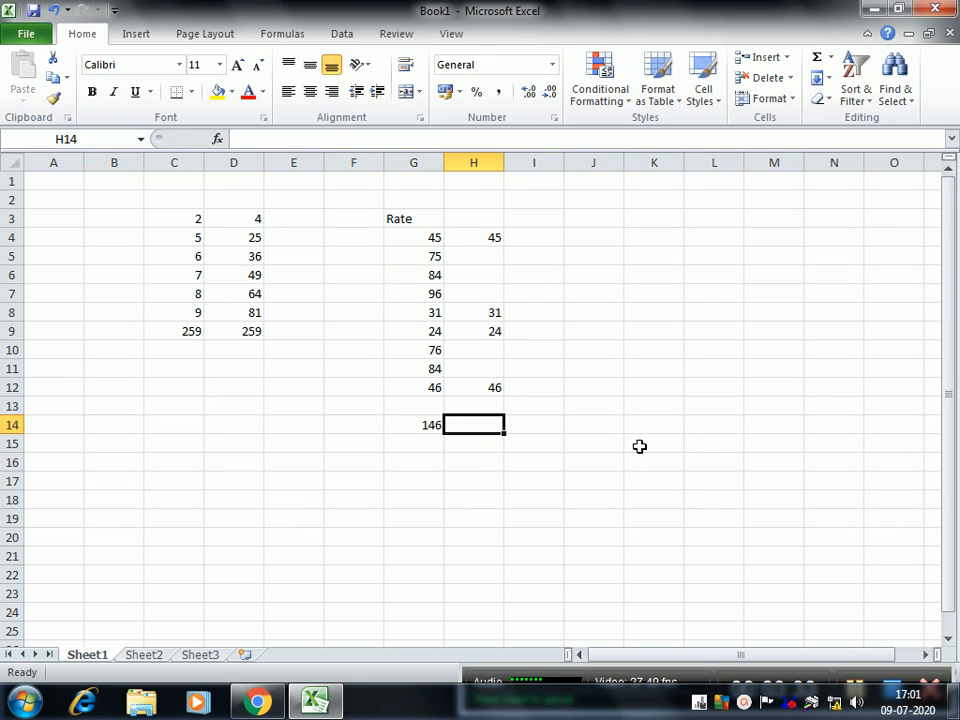
text(=sum9)
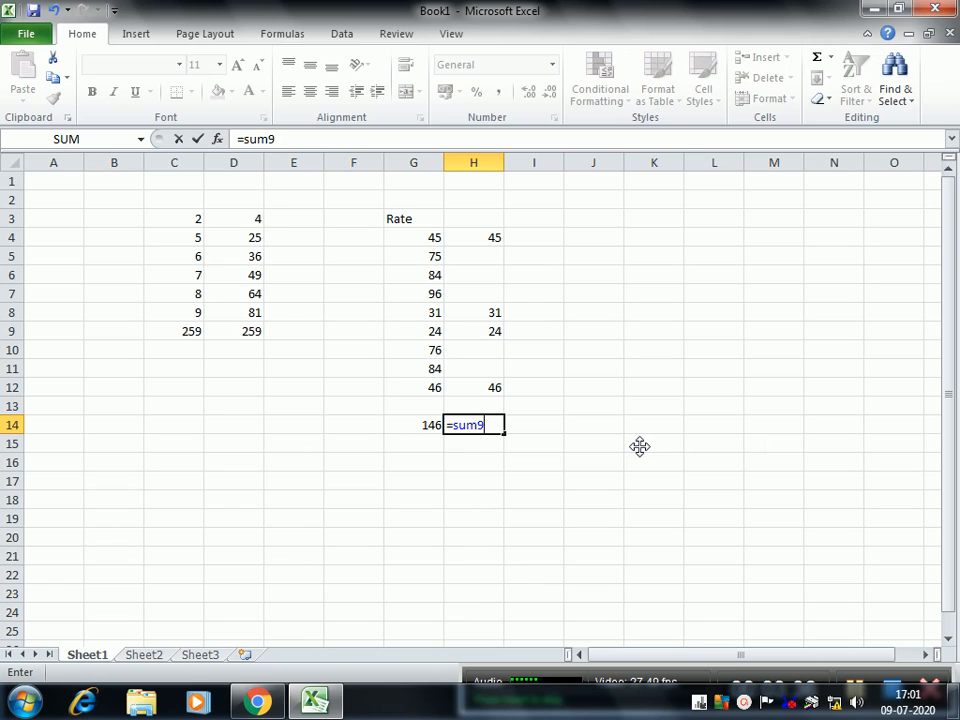
key(BackSpace)
text(()
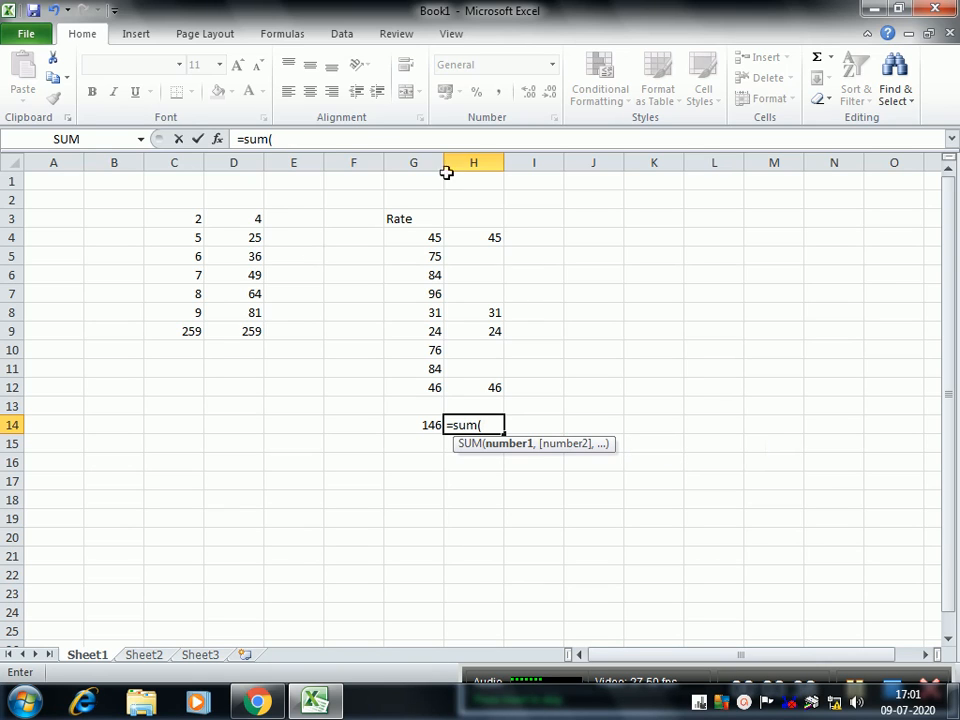
drag(484, 236, 494, 388)
text())
key(Return)
key(Up)
key(Left)
key(Right)
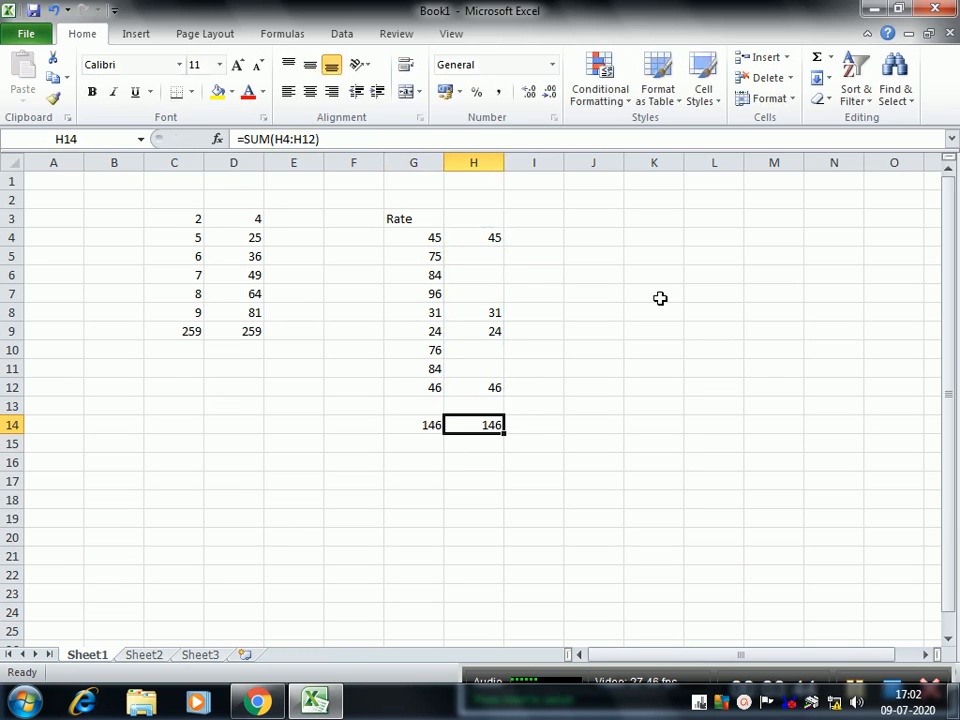
key(Left)
key(Right)
key(Left)
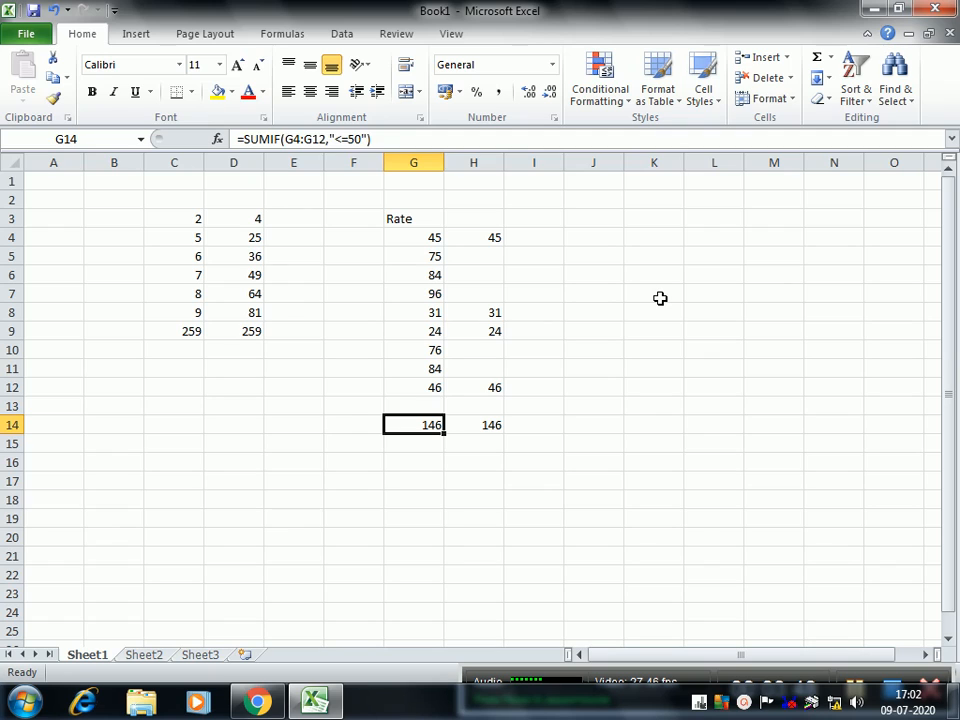
Step: Start a new table in K4:M4 with the headings Item, Qty and Rate
key(Right)
key(Right)
key(Right)
key(Up)
key(Up)
key(Up)
key(Up)
key(Up)
key(Up)
key(Up)
key(Up)
key(Up)
key(Up)
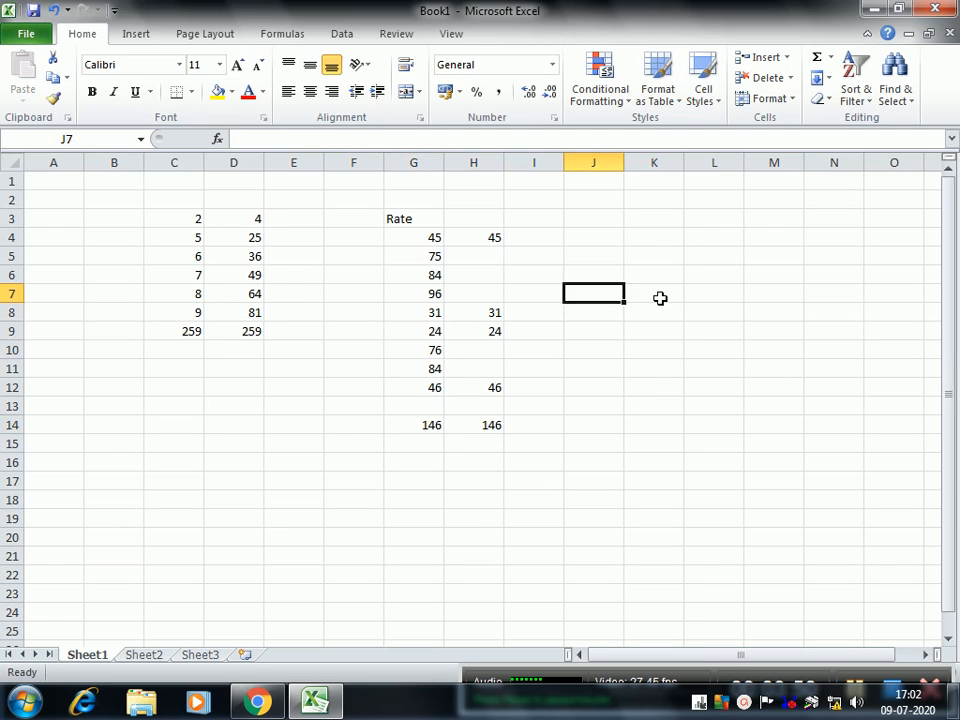
key(Right)
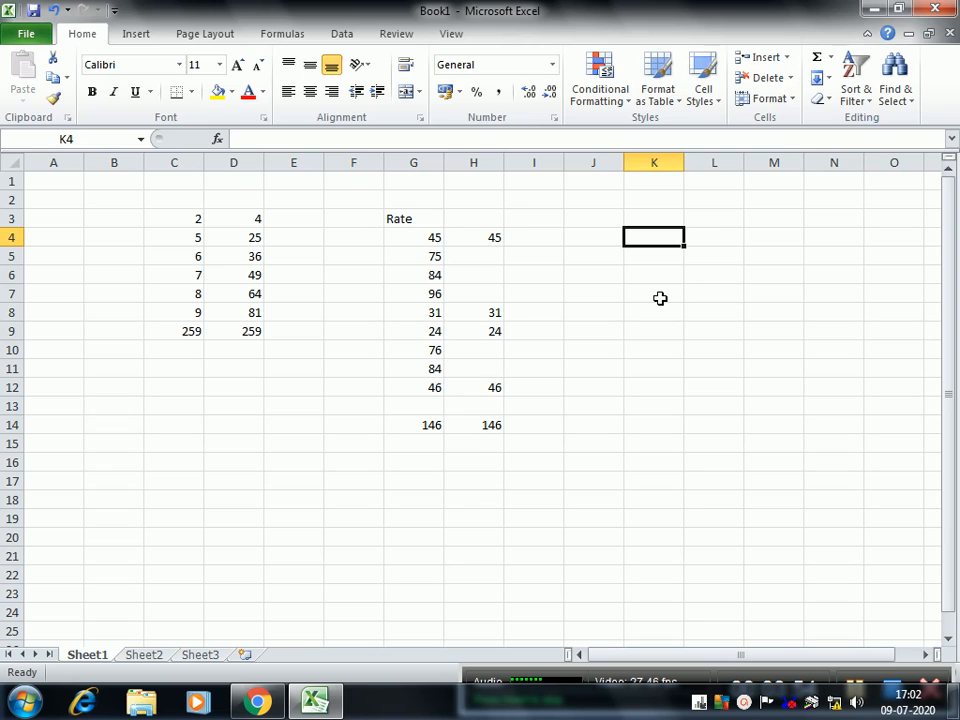
text(Item)
key(Tab)
text(Qty)
key(Tab)
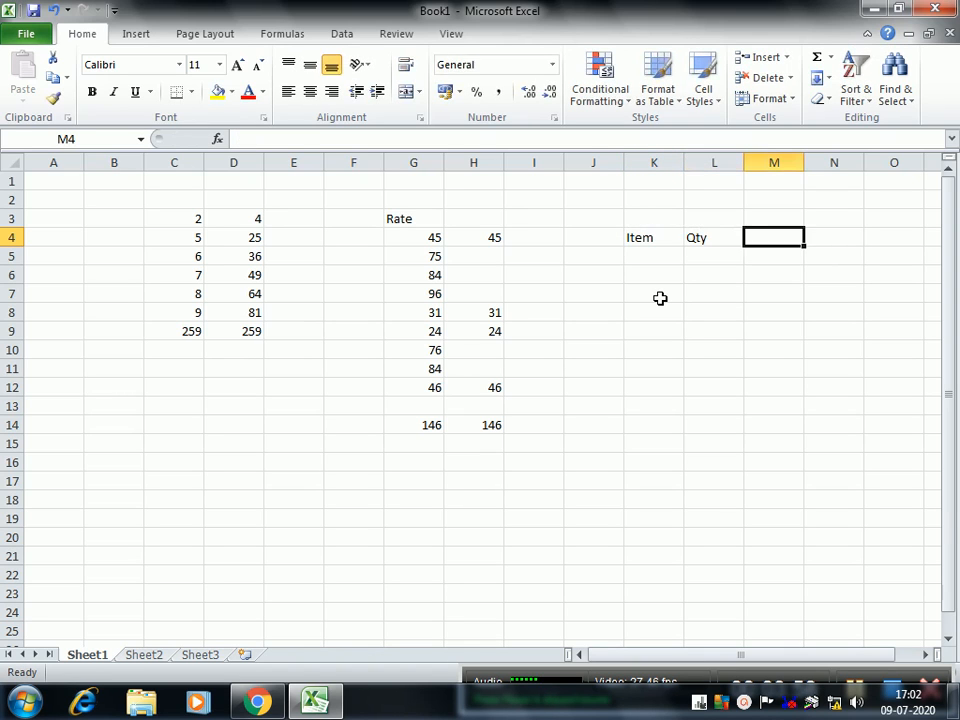
text(Rate)
key(Return)
Step: Fill K5:K14 under the Item heading with a, b, c, b, b, c, a, d, c and a
key(Left)
key(Left)
key(Down)
key(Up)
text(a)
text(c)
key(Return)
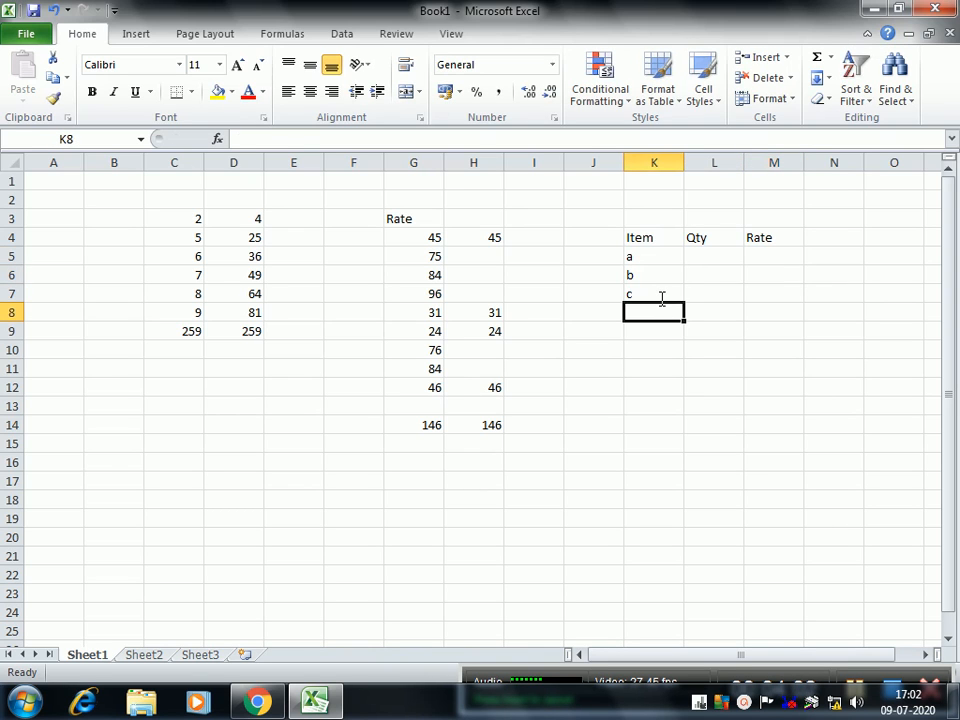
text(b)
key(Return)
text(b)
key(Return)
text(c)
key(Return)
text(a)
key(Return)
text(d)
key(Return)
text(c)
key(Return)
text(a)
key(Return)
Step: Fill L5:L14 under the Qty heading with 4, 6, 7, 3, 8, 9, 4, 7, 6 and 4
key(Right)
key(Up)
key(Up)
key(Up)
key(Up)
key(Up)
key(Up)
key(Up)
key(Up)
key(Up)
key(Up)
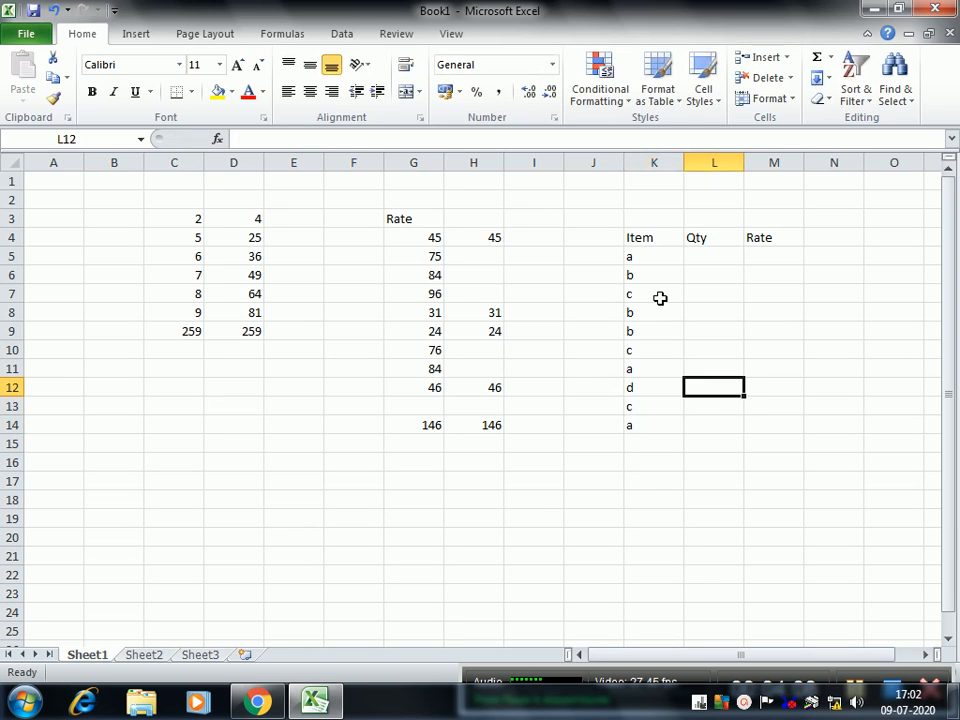
key(Left)
key(Left)
key(Right)
key(Right)
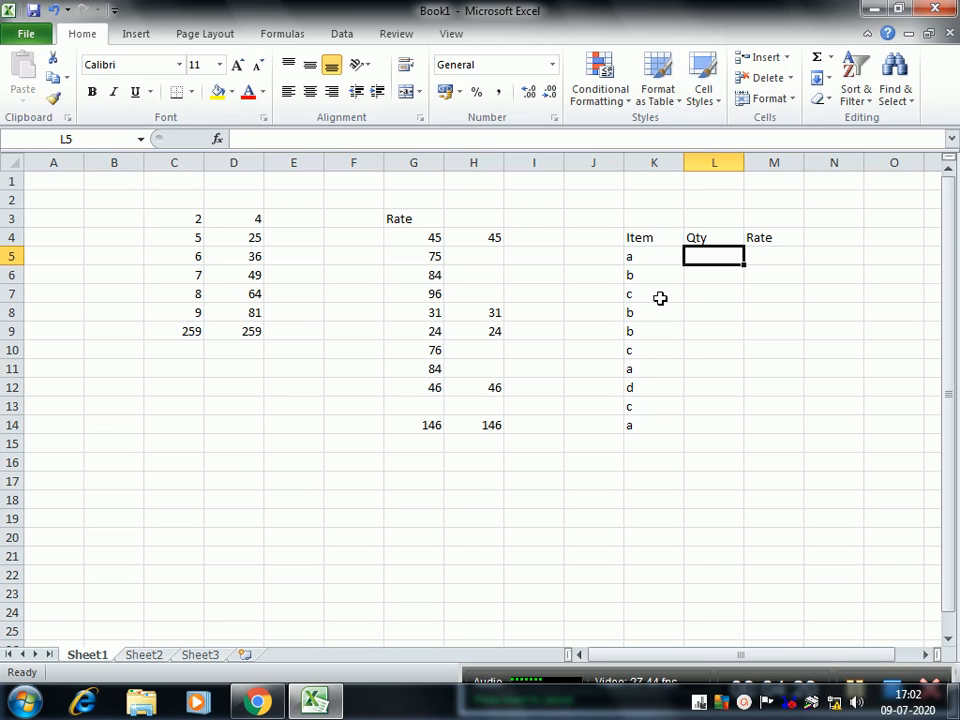
text(4)
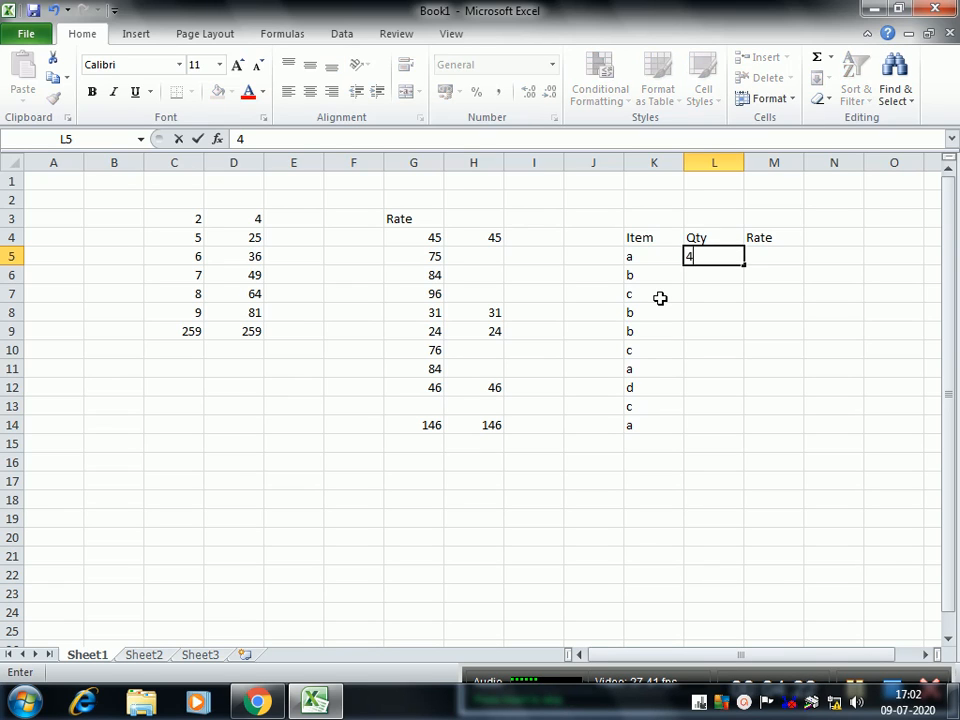
key(Return)
text(6)
key(Return)
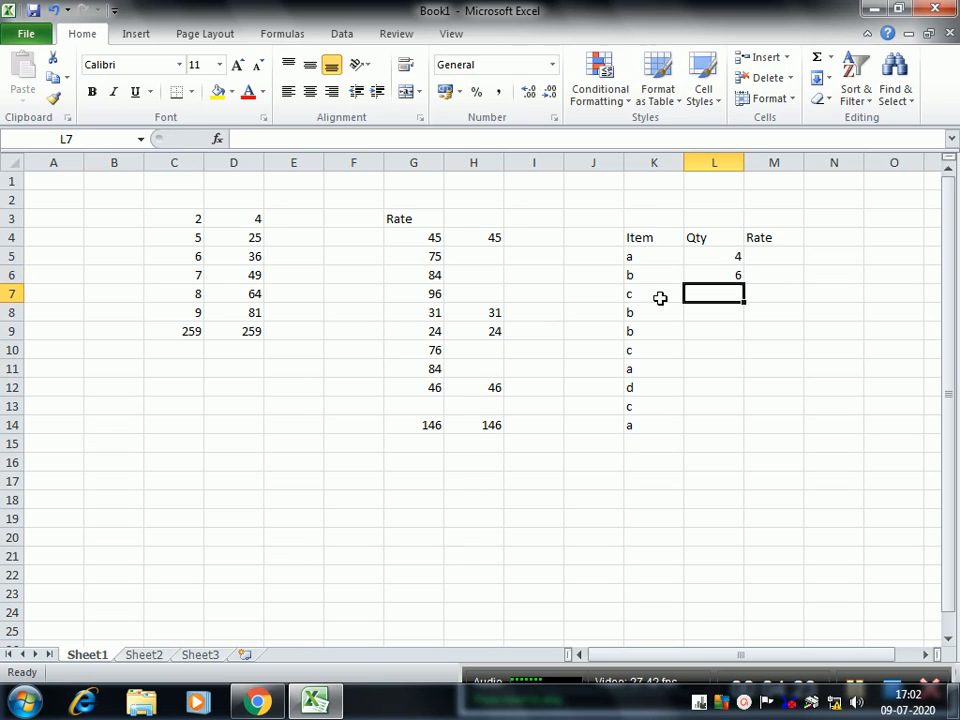
text(7)
key(Return)
text(3)
key(Return)
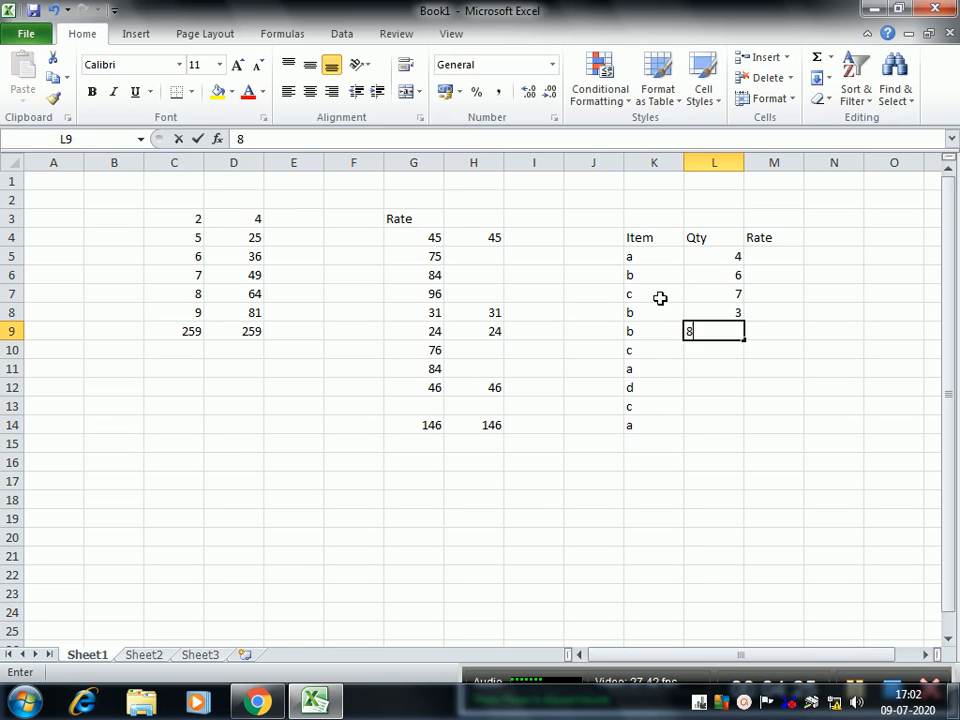
text(8)
key(Return)
text(9)
key(Return)
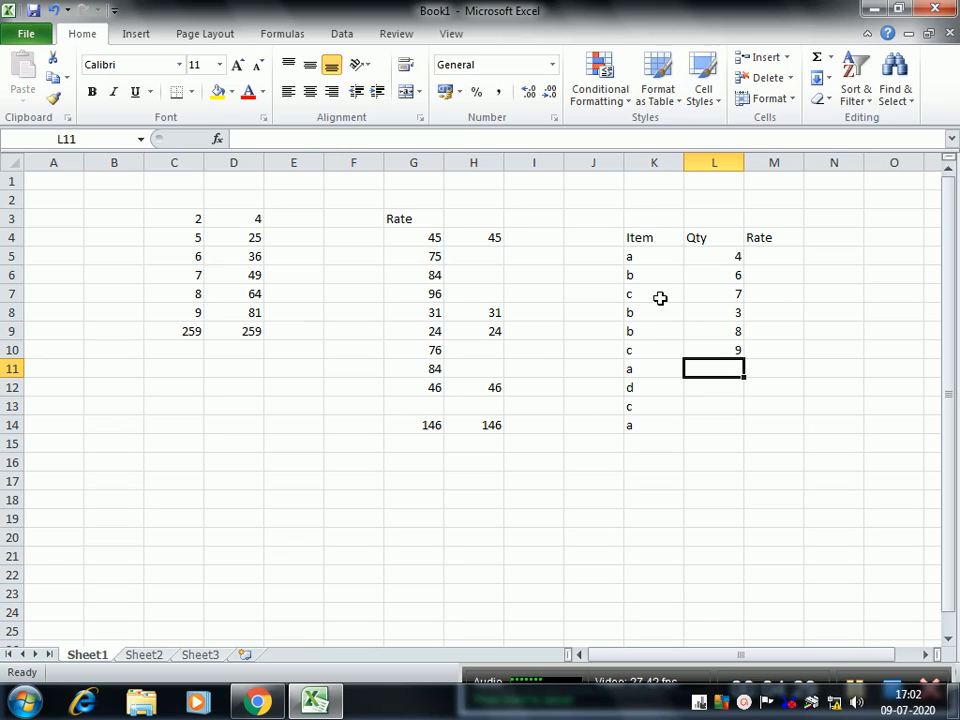
text(4)
key(Return)
text(7)
key(Return)
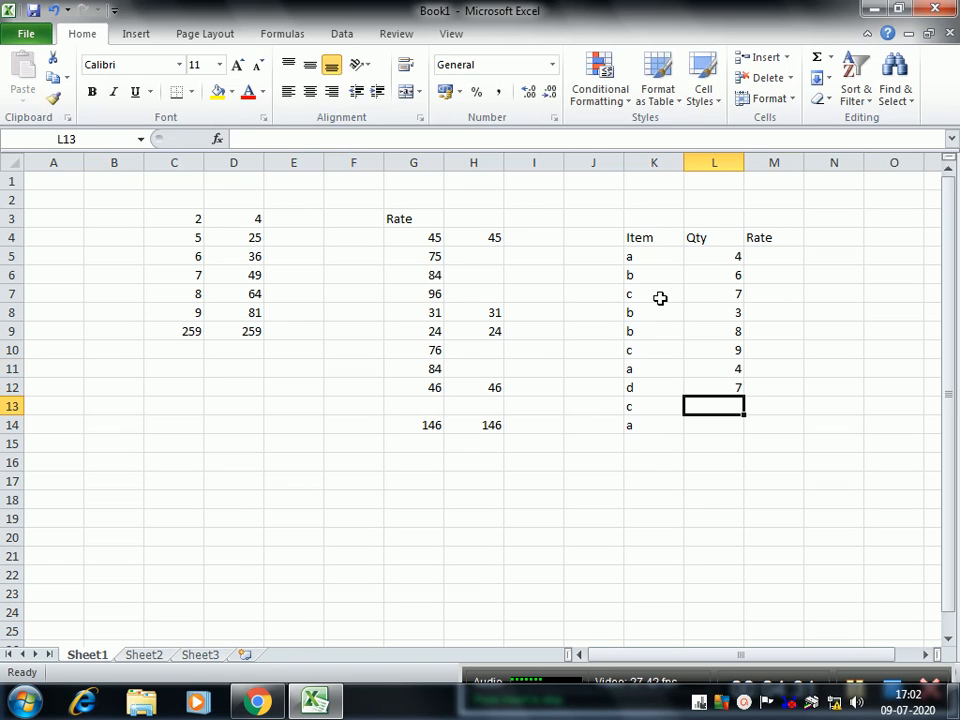
text(6)
key(Return)
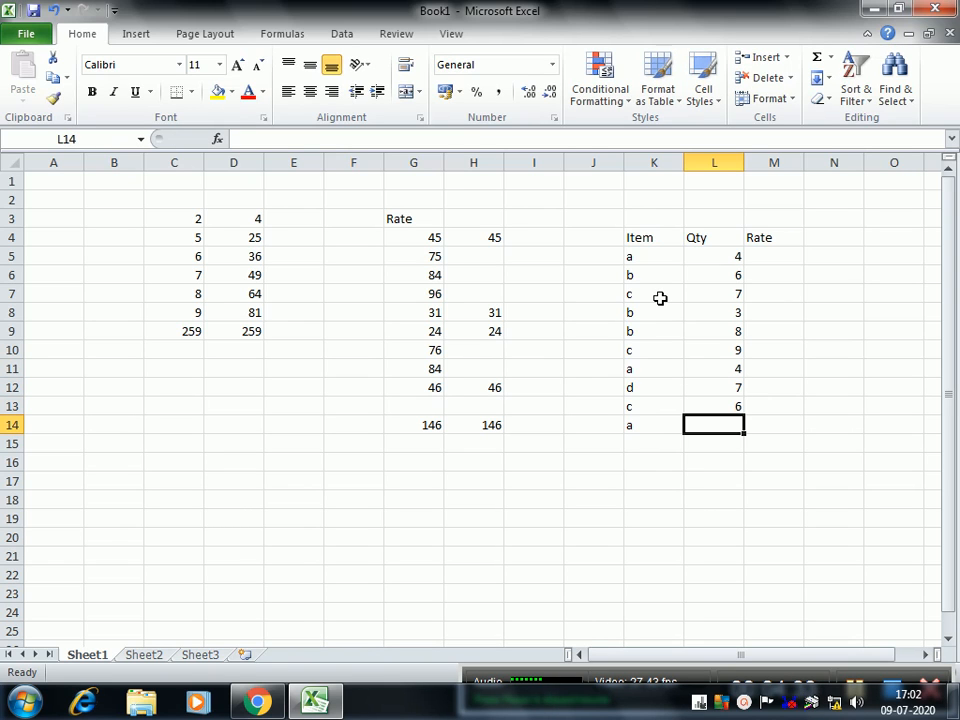
text(4)
Step: Fill M5:M14 under the Rate heading with 86, 75, 94, 58, 43, 36, 61, 76, 49 and 46
key(Right)
key(Up)
key(Up)
key(Up)
key(Up)
key(Up)
key(Up)
key(Up)
key(Up)
key(Up)
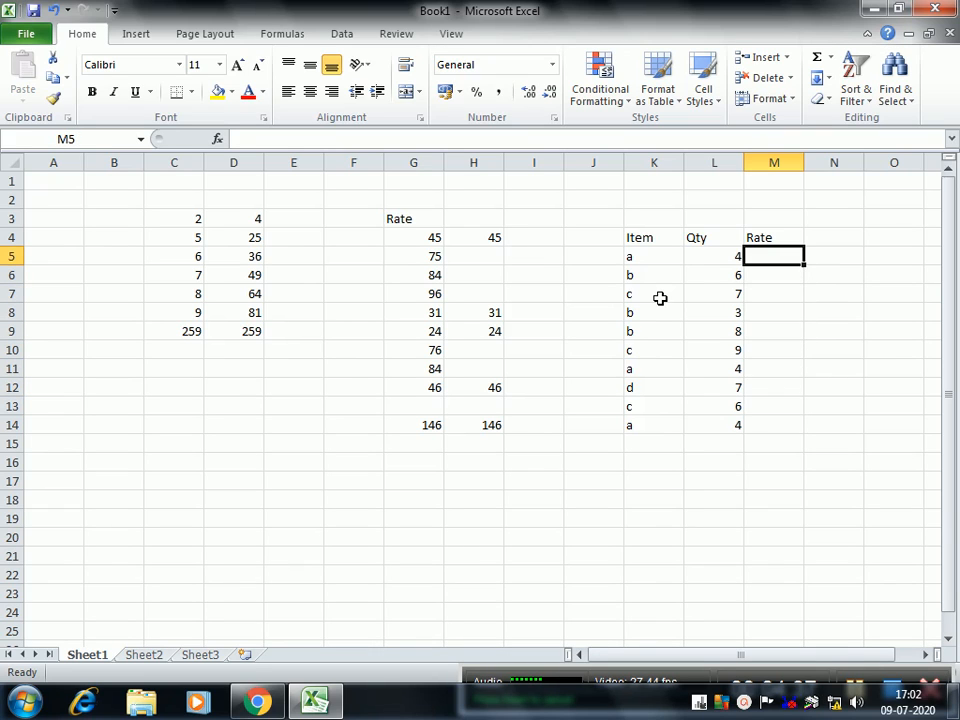
text(86)
key(Return)
text(75)
key(Return)
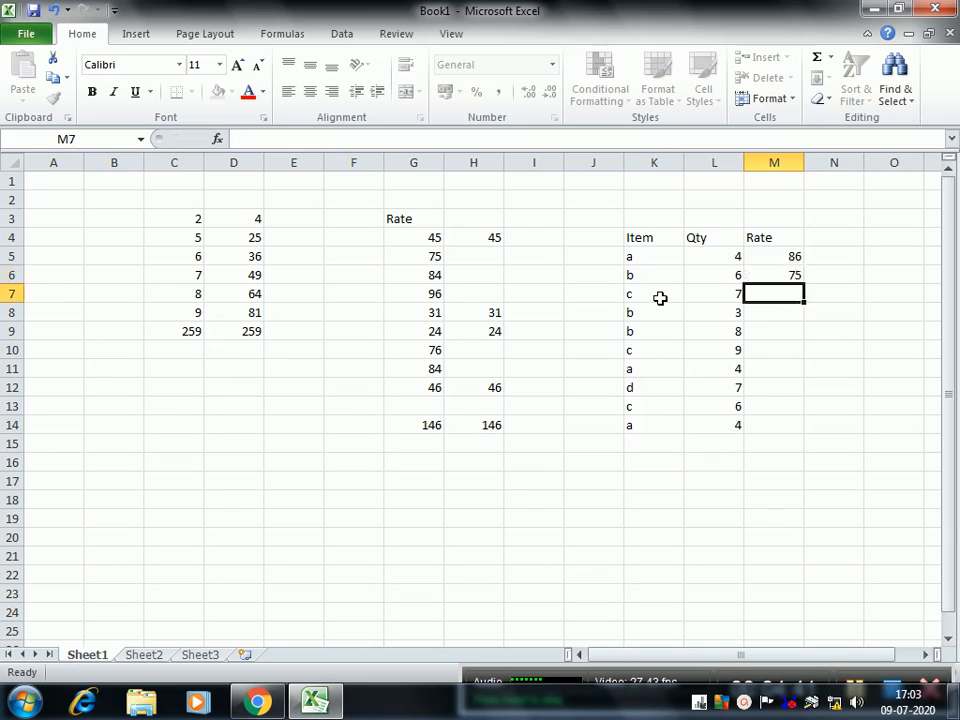
text(94)
key(Return)
text(58)
key(Return)
text(43)
key(Return)
text(36)
key(Return)
text(61)
key(Return)
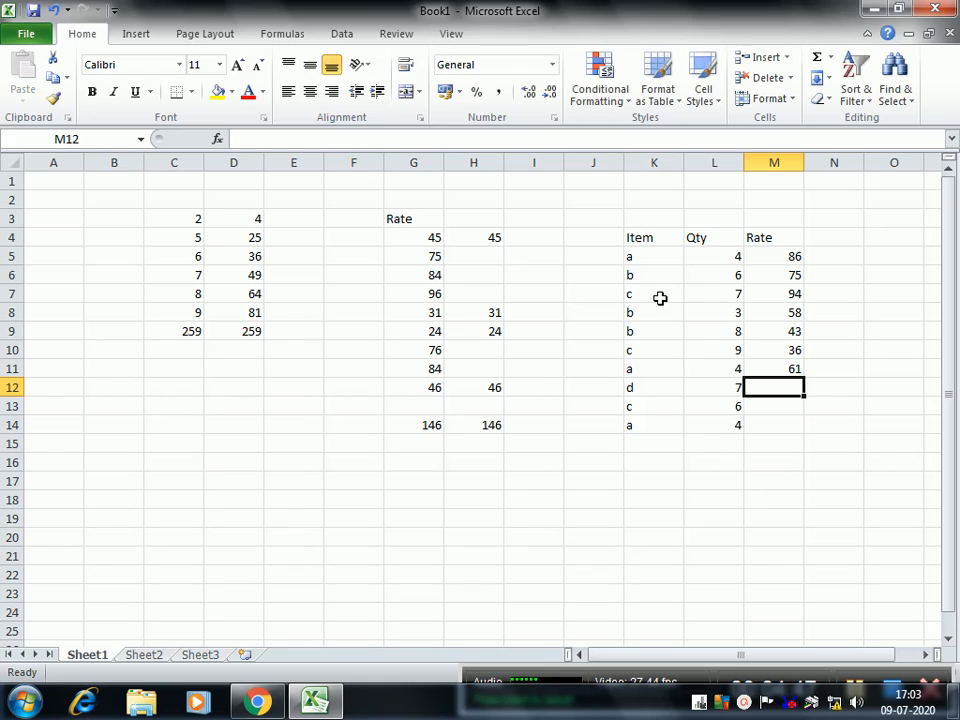
text(76)
key(Return)
text(49)
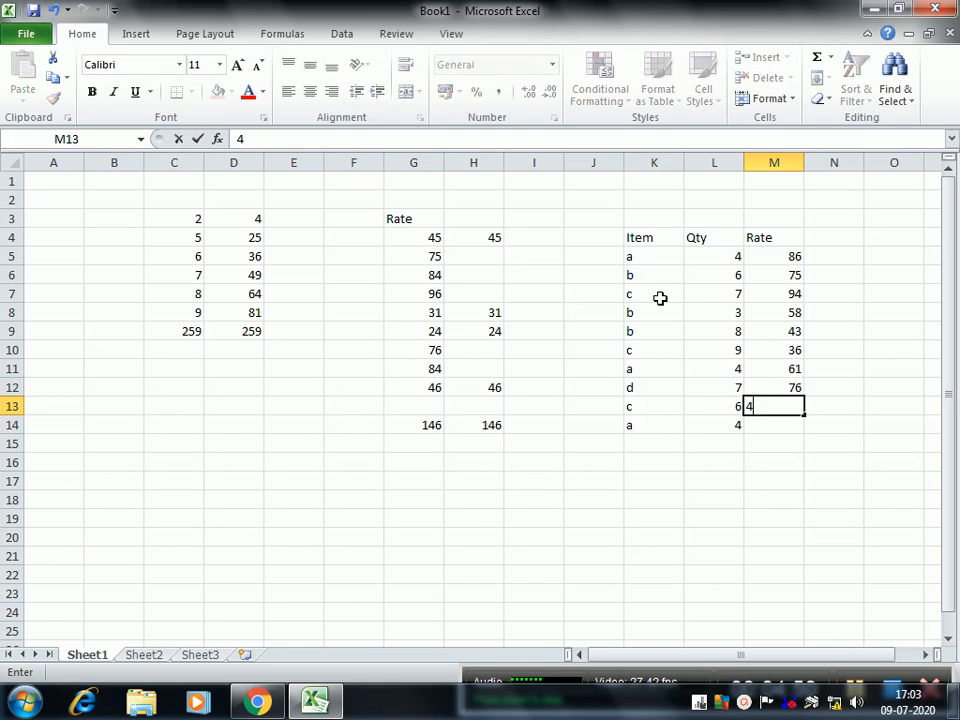
key(Return)
text(4)
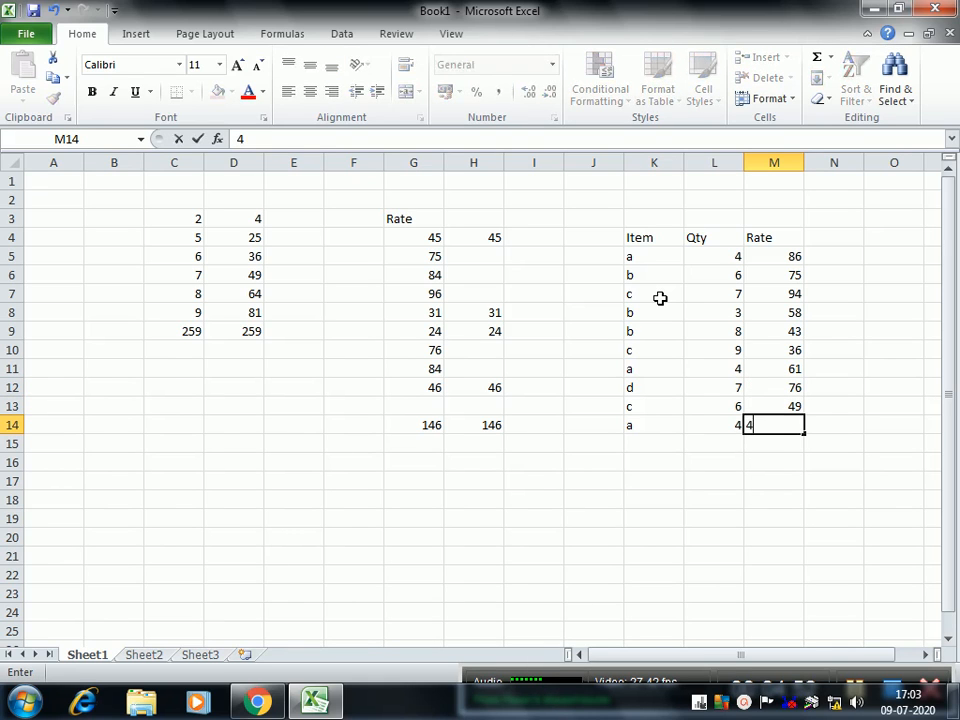
text(6)
key(Return)
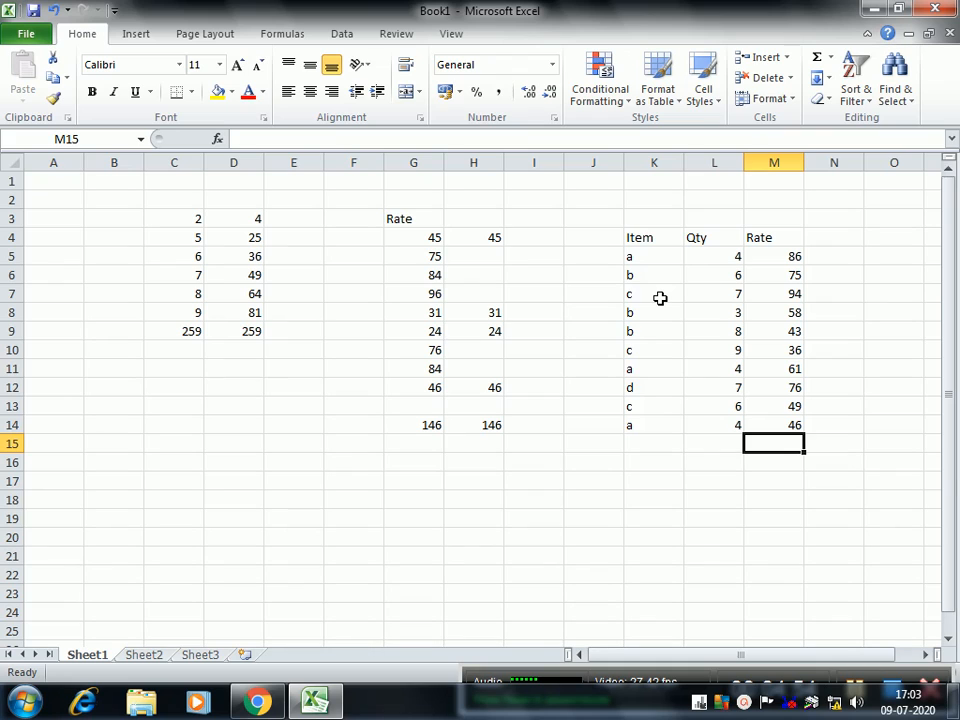
Step: Look over the table's Rate column and the Item entries, in particular the rows for item b
key(Down)
key(Left)
key(Right)
key(Up)
key(Up)
key(Up)
key(Up)
key(Up)
key(Up)
key(Up)
key(Up)
key(Up)
key(Up)
key(Up)
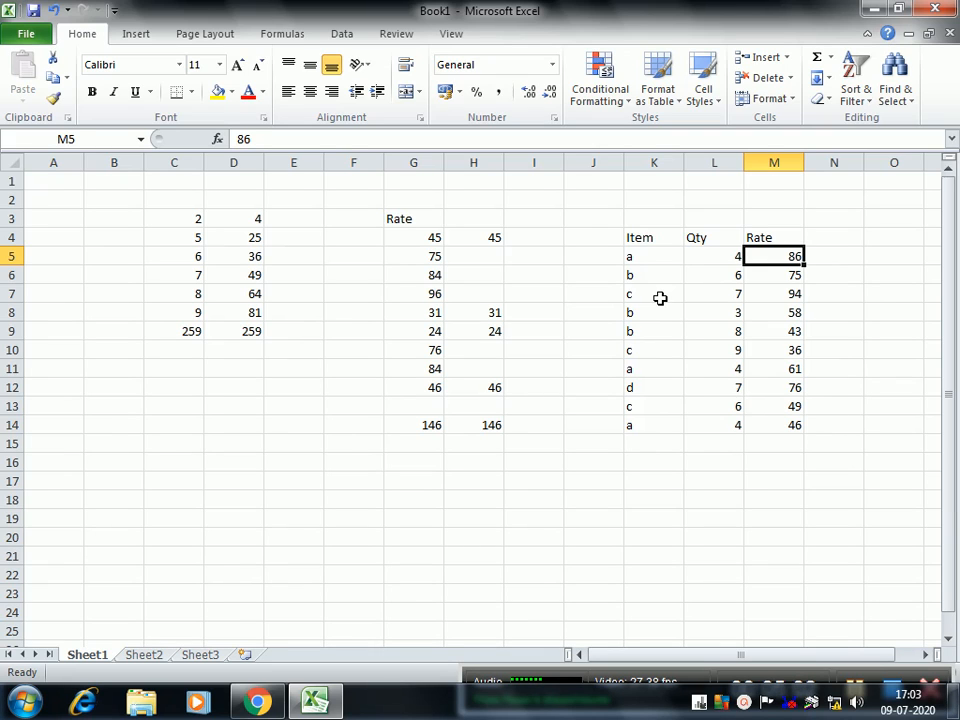
key(Left)
key(Left)
key(Down)
key(Down)
key(Down)
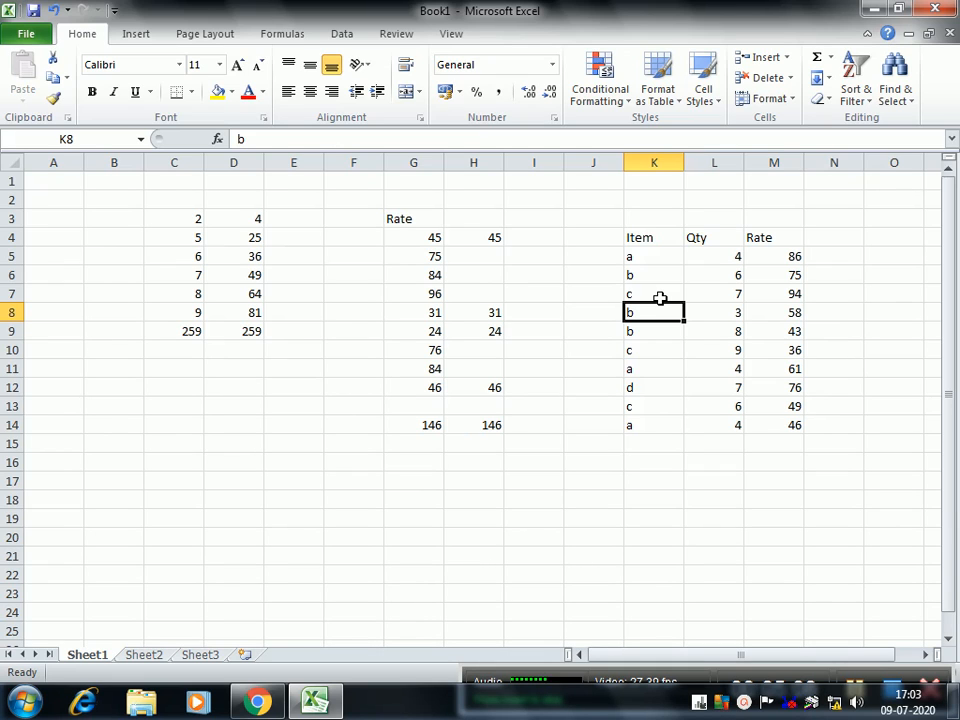
key(Up)
key(Down)
key(Down)
key(Down)
key(Down)
key(Up)
key(Up)
key(Up)
key(Up)
Step: Begin a SUMIFS formula in K16 with sum range M5:M14, criteria range K5:K14 and the criterion "b"
key(Down)
key(Down)
key(Down)
key(Down)
key(Down)
key(Down)
key(Down)
key(Down)
key(Down)
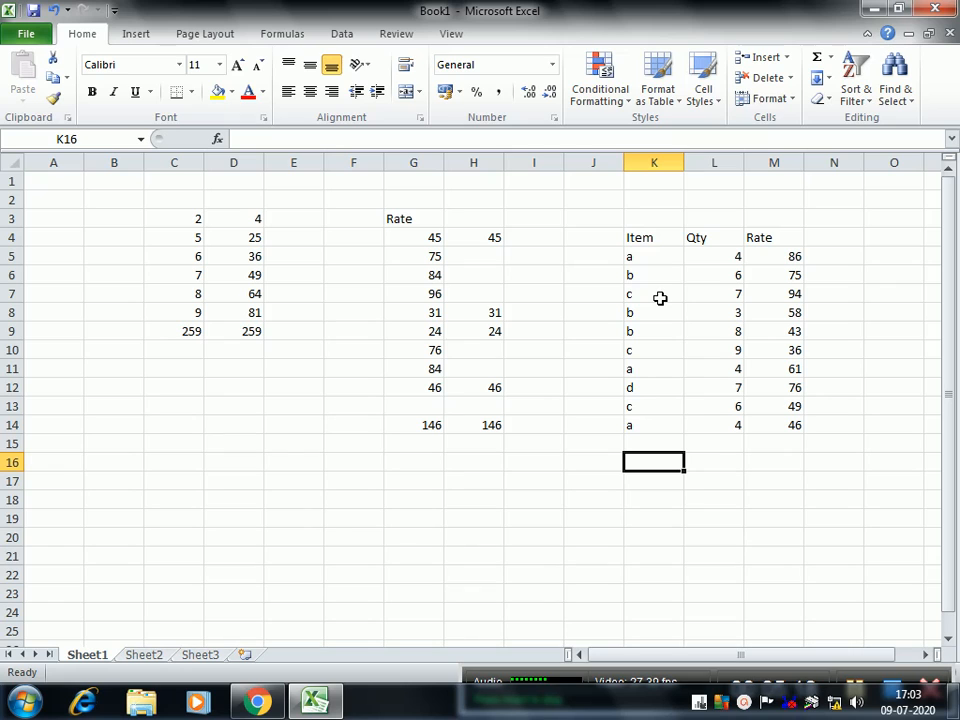
text(=sum)
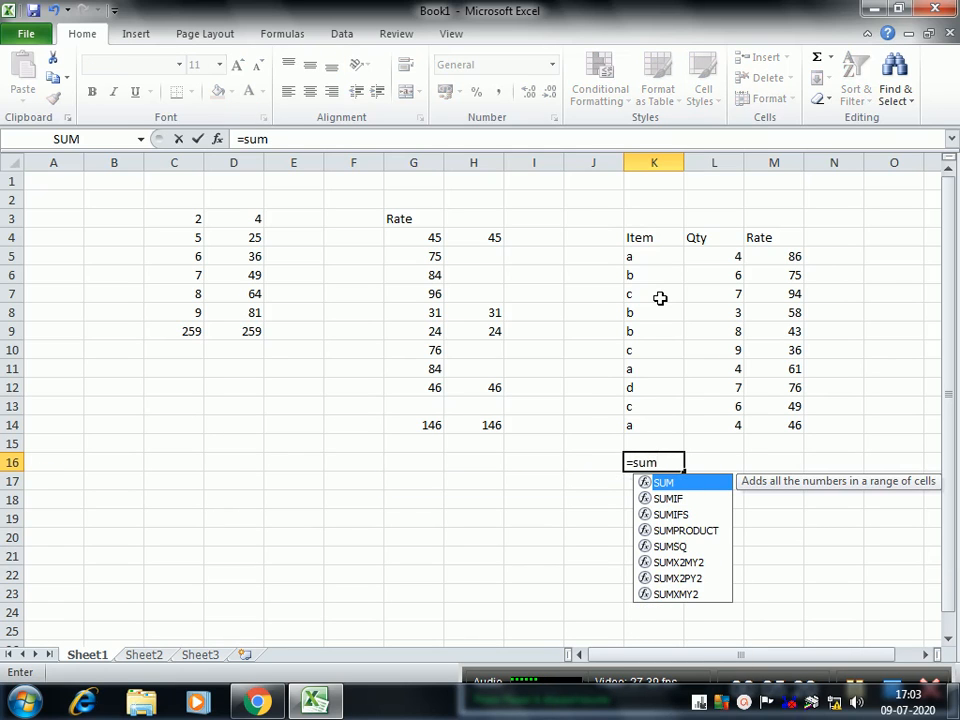
text(ifs()
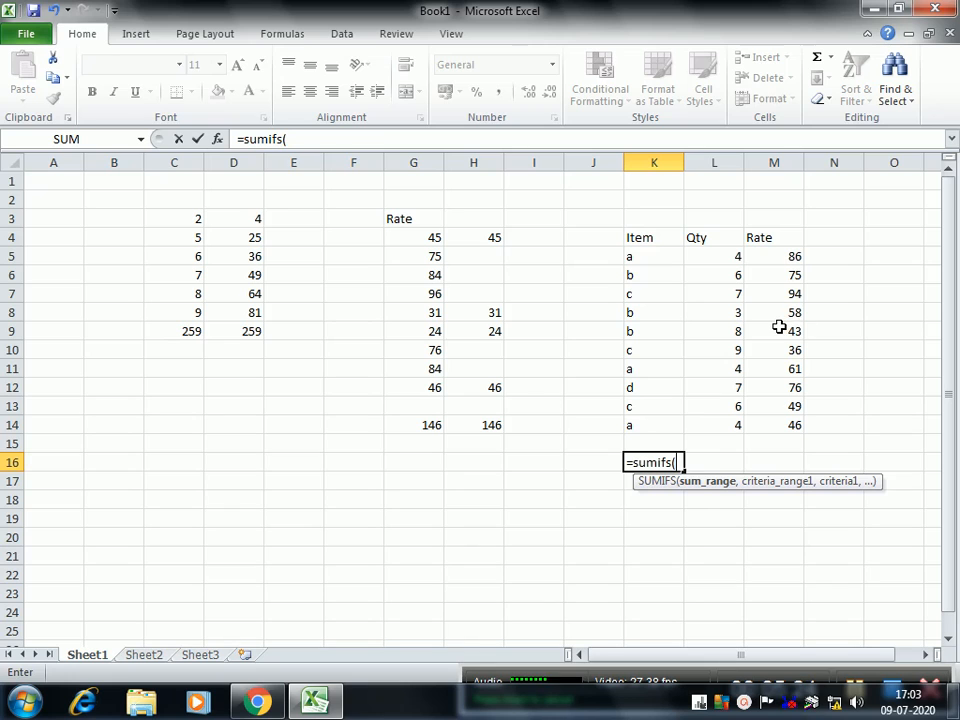
drag(775, 255, 784, 418)
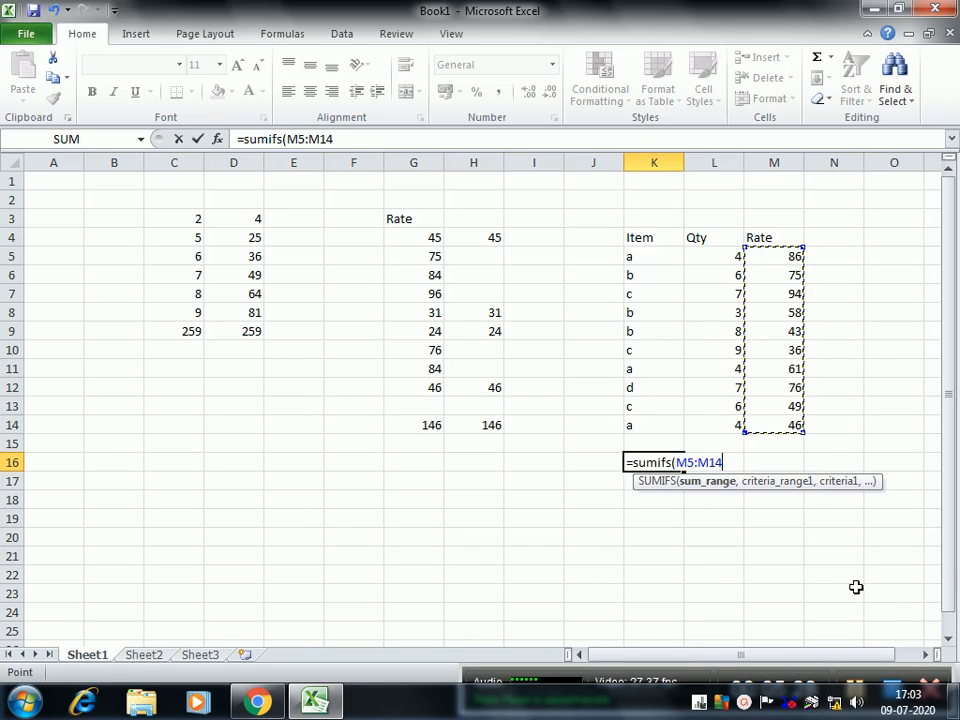
text(,)
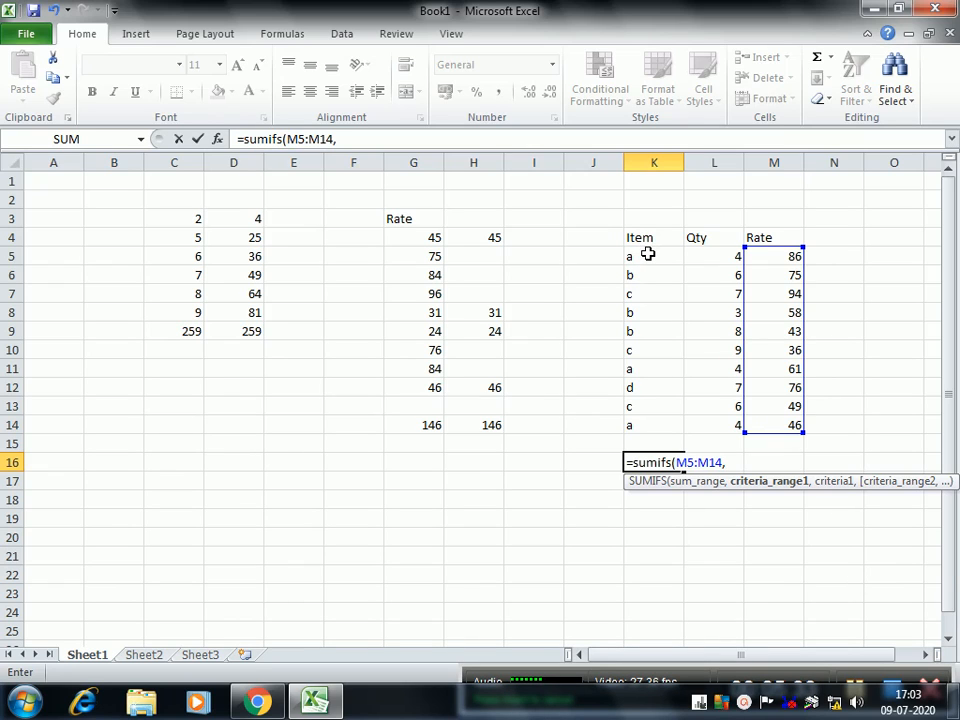
drag(648, 255, 656, 424)
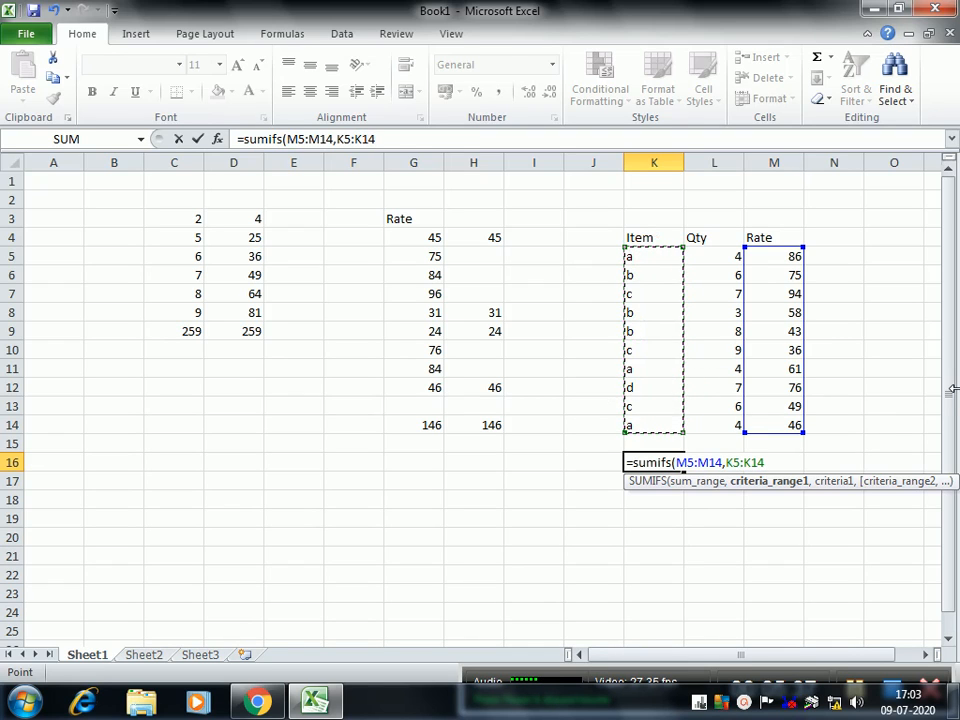
text(,)
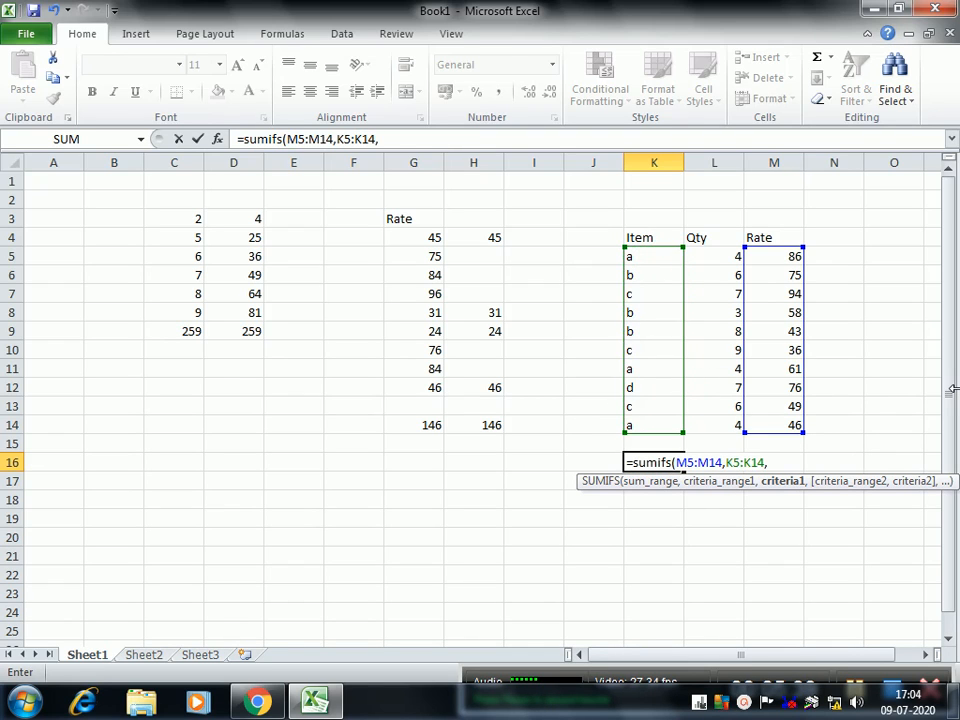
text(")
text(b)
text(,)
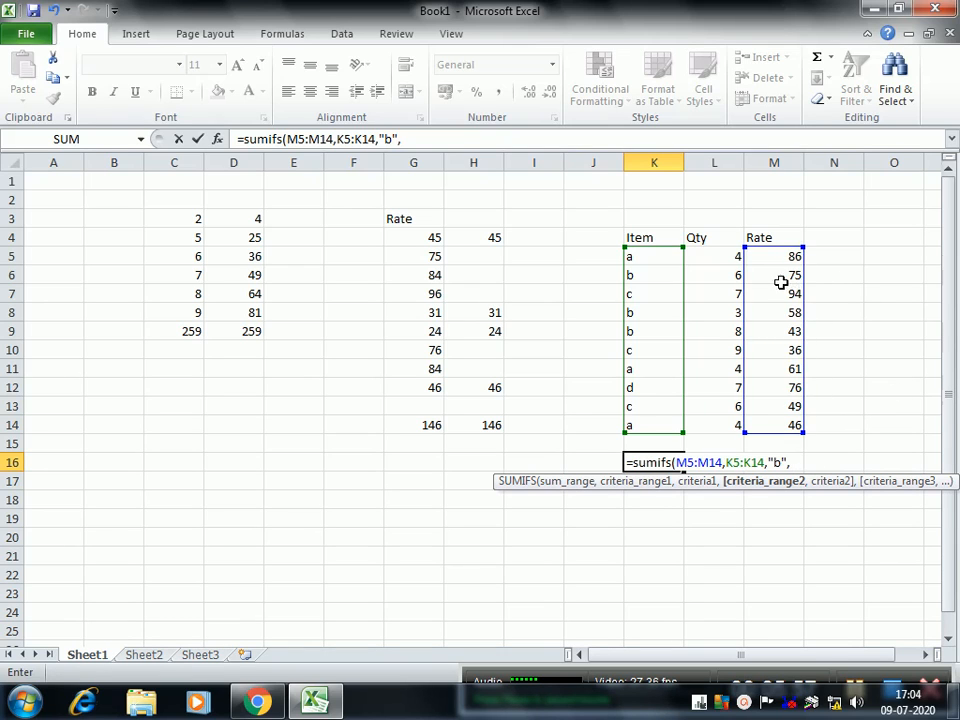
Step: Complete the SUMIFS formula in K16 with a second criteria range L5:L14 and the criterion ">=6"
drag(718, 252, 704, 424)
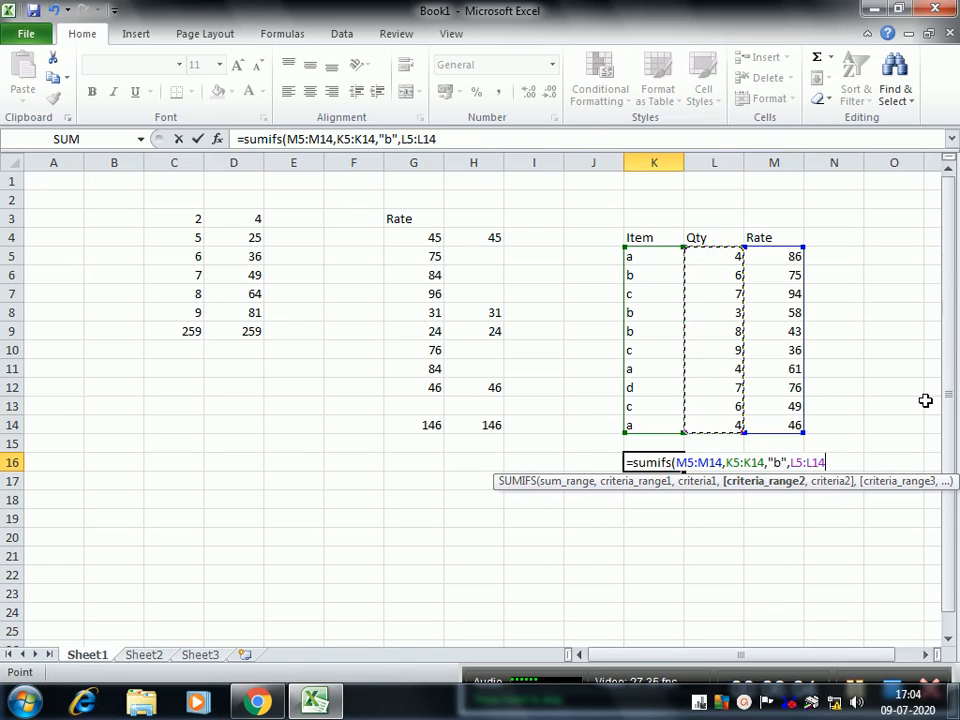
text(,)
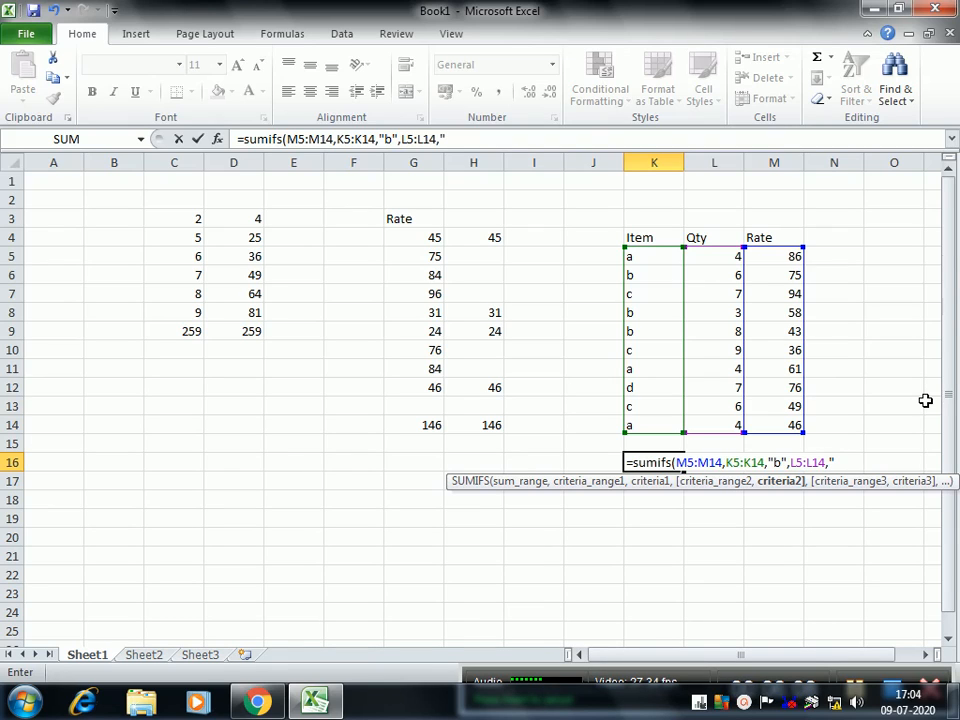
text("<)
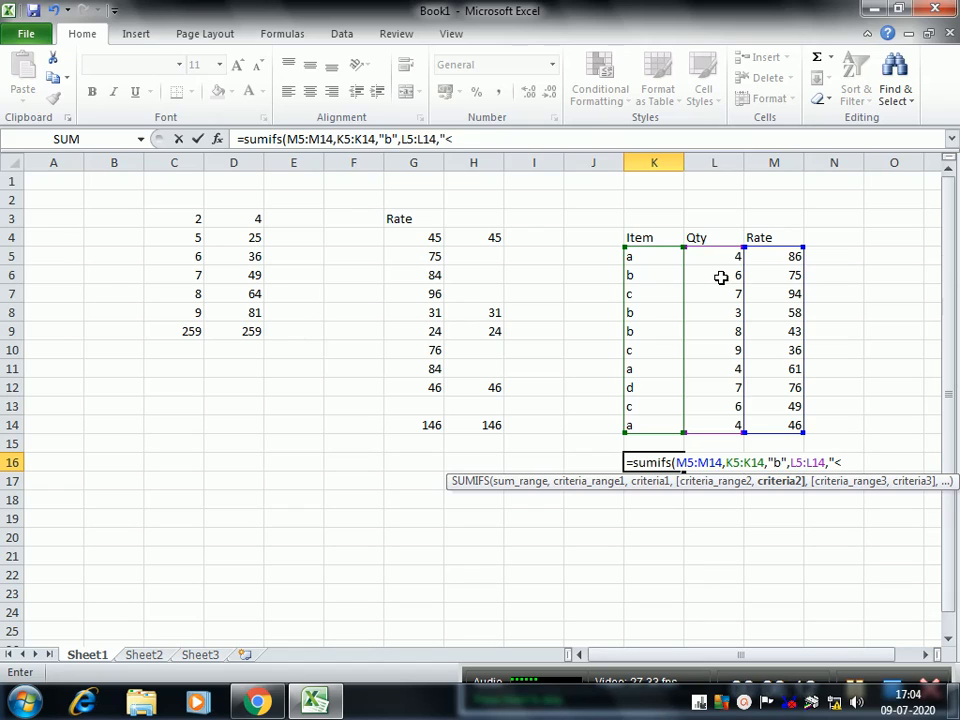
key(BackSpace)
text(>=)
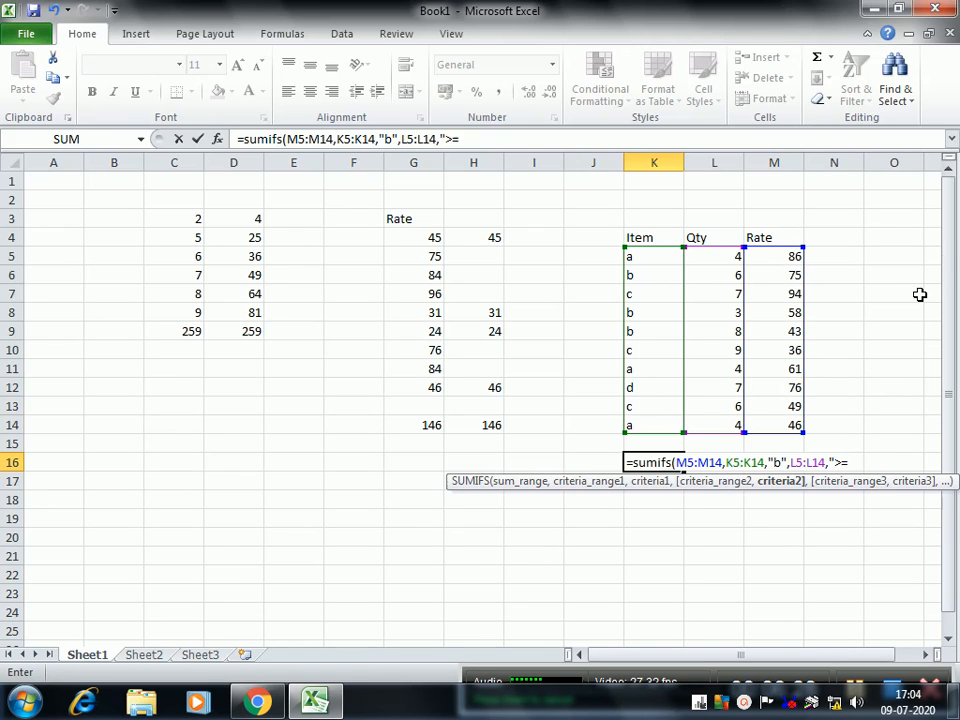
text(6"))
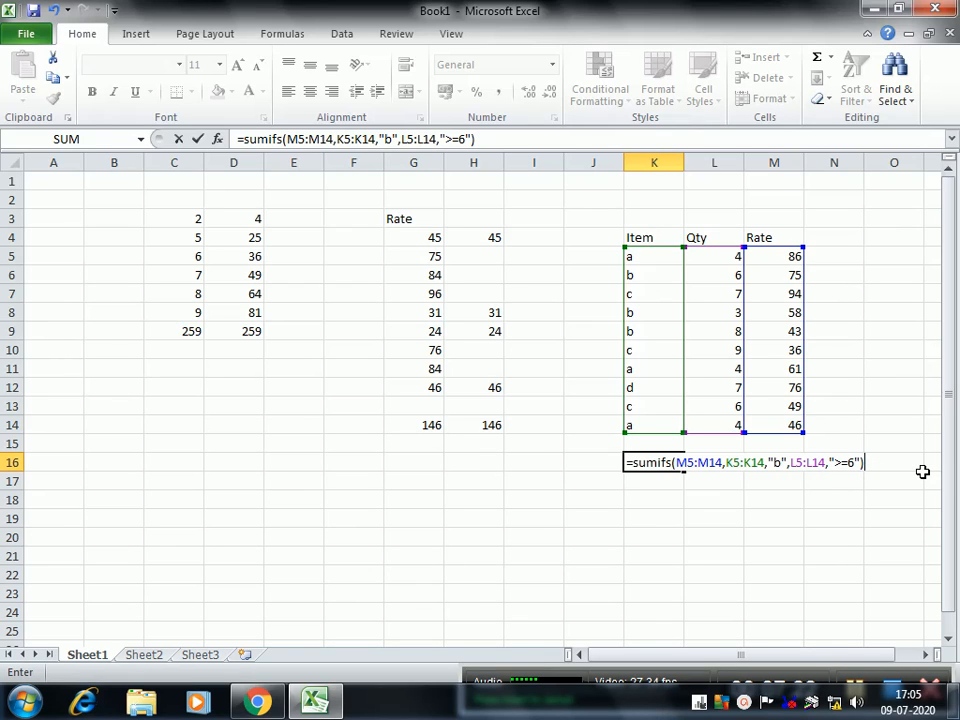
key(Return)
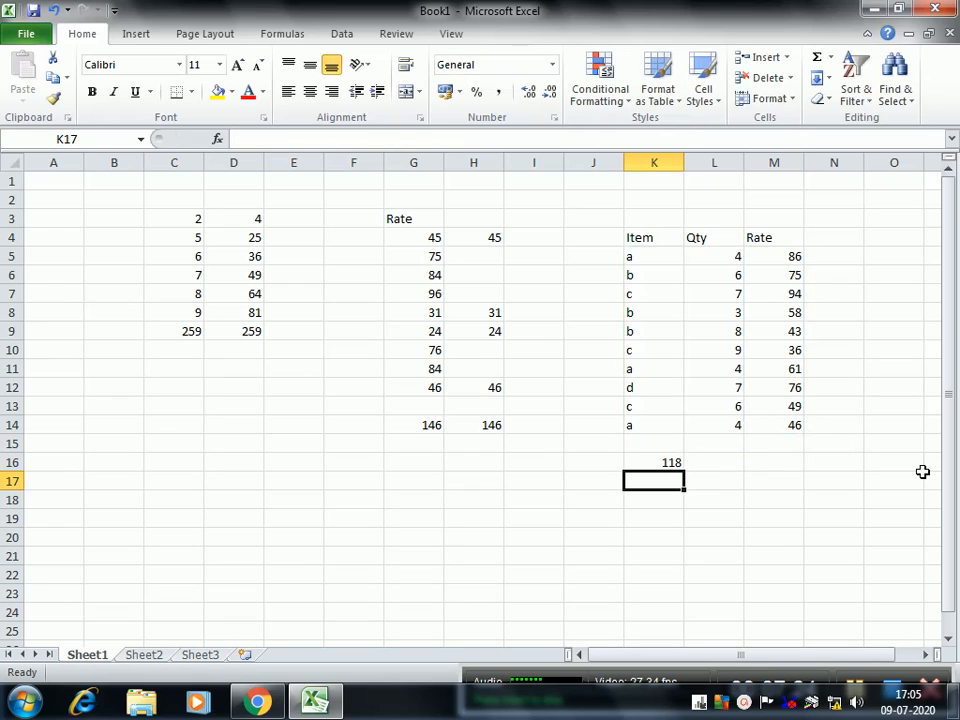
Step: Check the SUMIFS formula in K16 against the quantity in L6
key(Up)
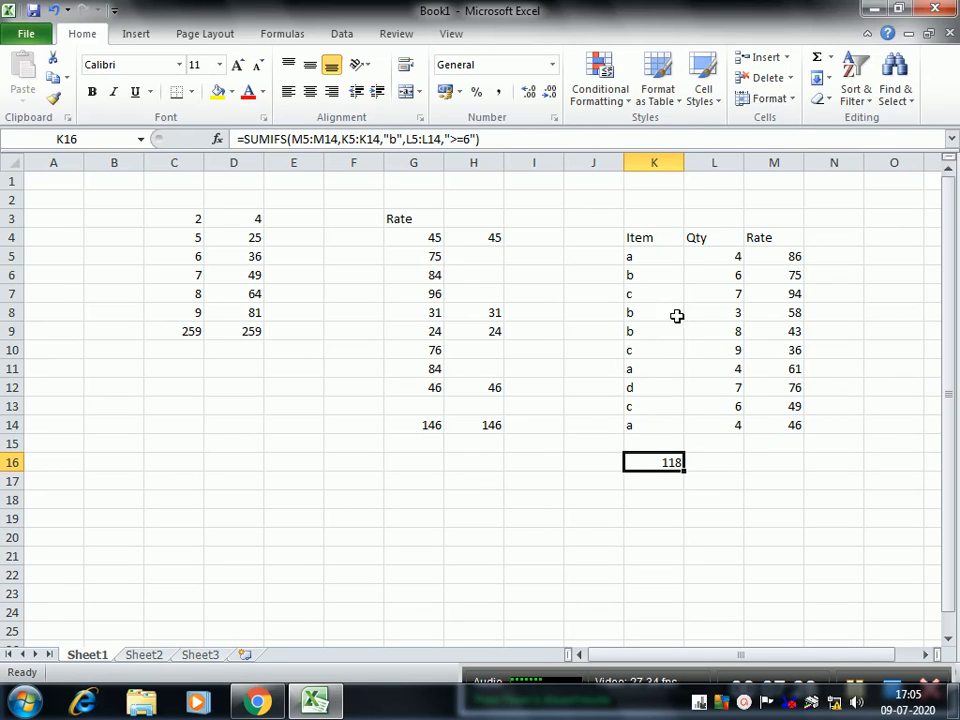
click(721, 280)
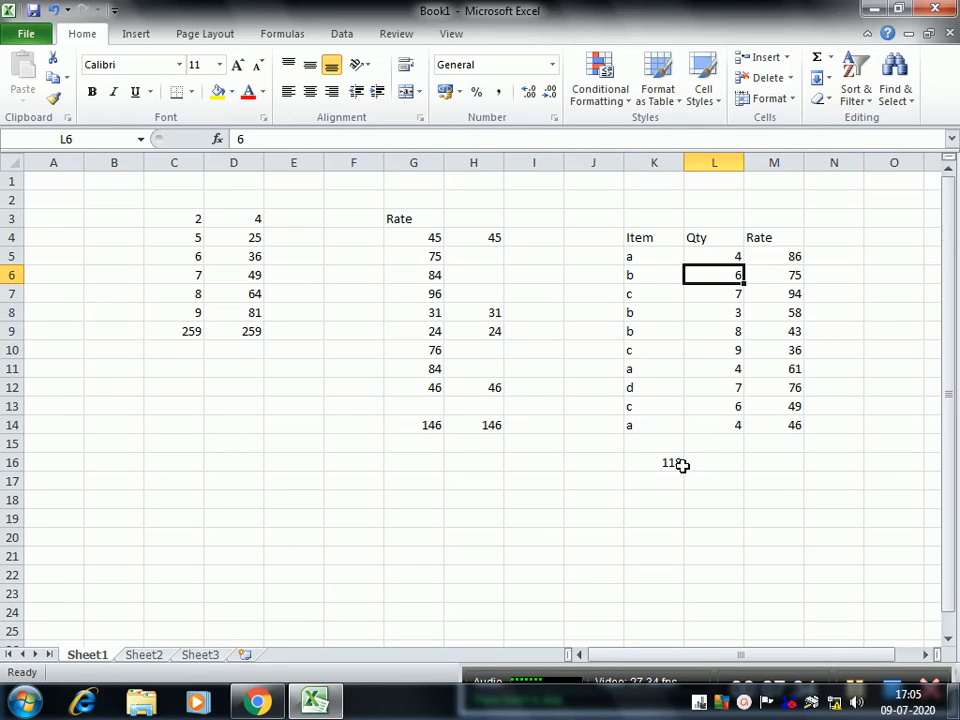
click(677, 460)
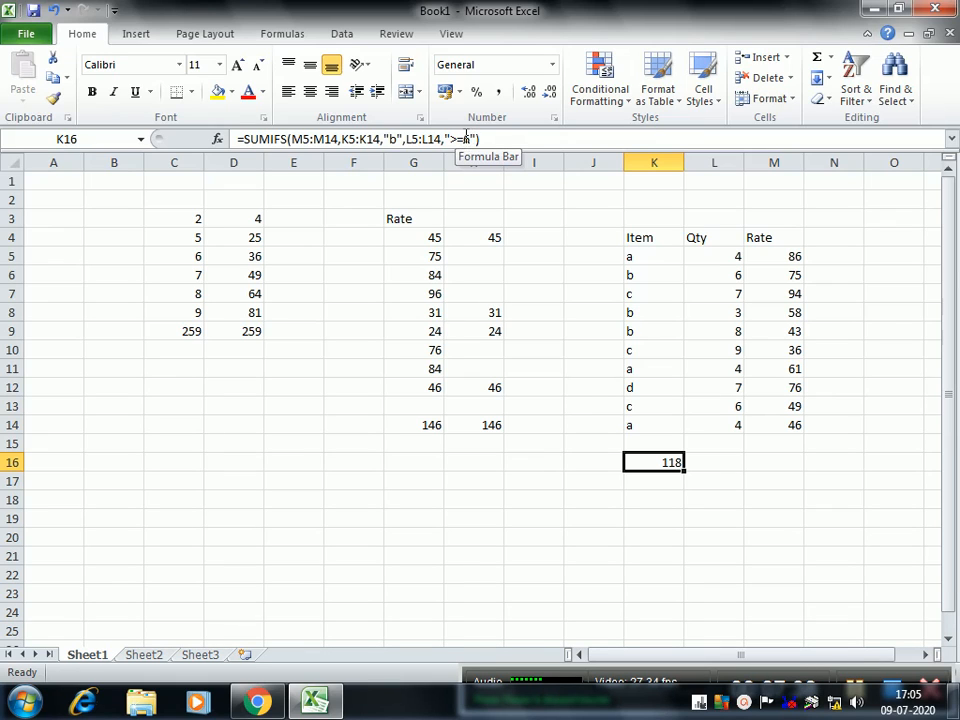
Step: Enter the rate 75 in N6, beside the first item b row that meets both conditions
click(793, 273)
click(845, 273)
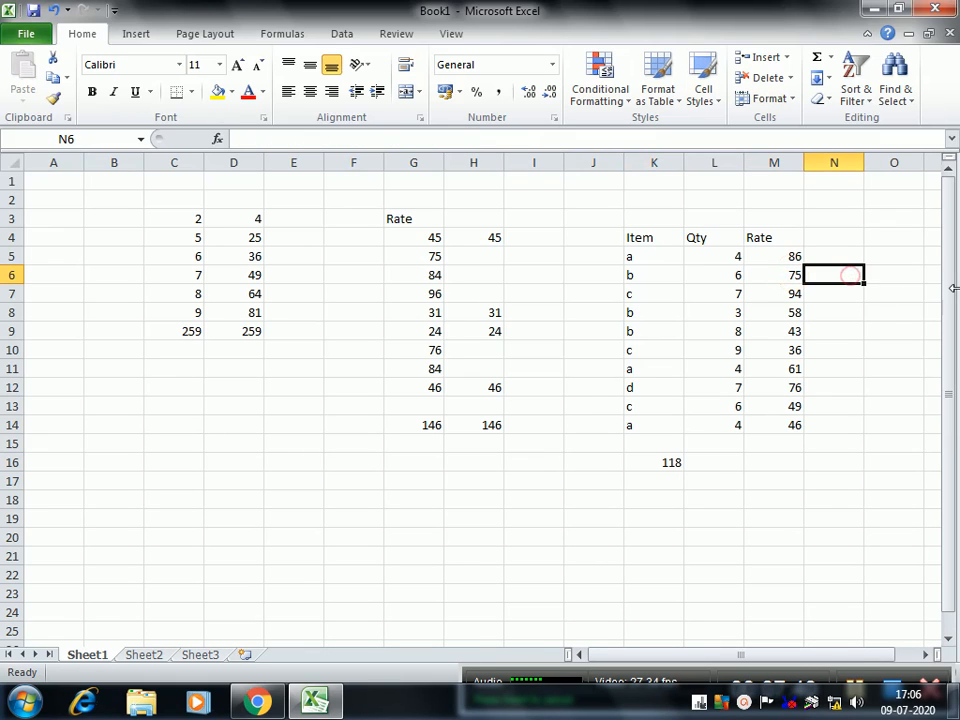
key(Right)
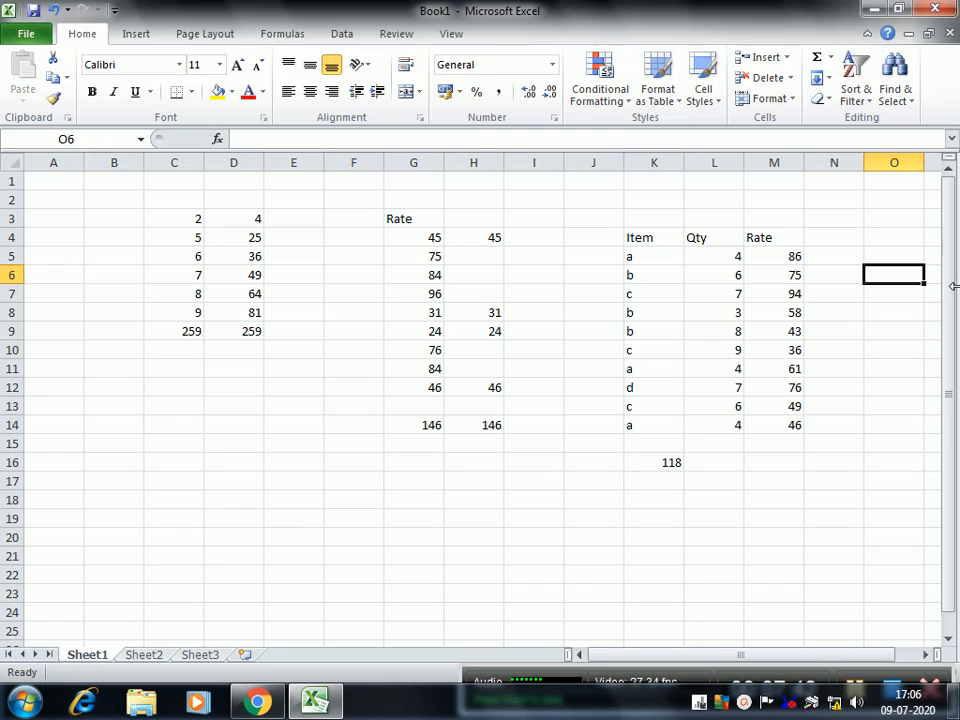
key(Left)
text(75)
key(Return)
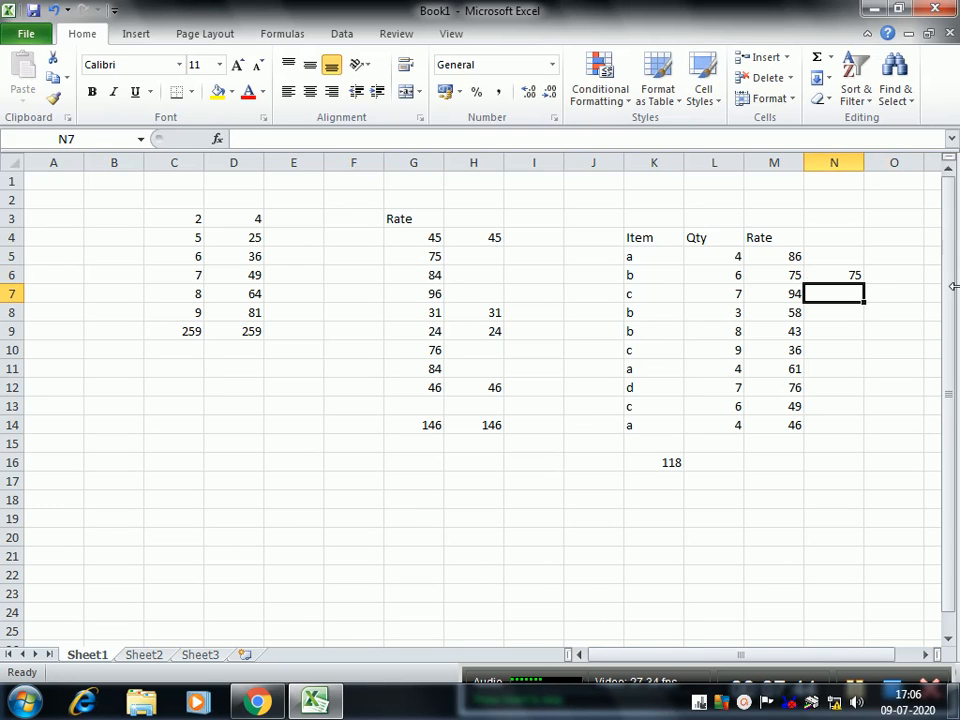
Step: Check the quantities of the remaining item b rows and enter the matching rate 43 in N9
key(Down)
key(Left)
key(Left)
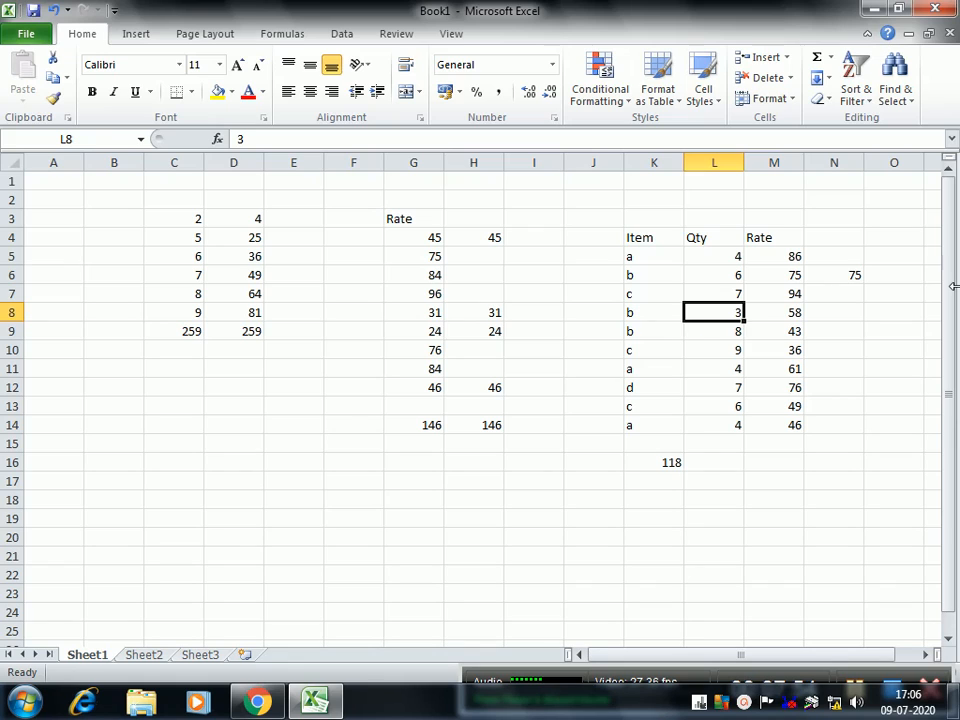
key(Down)
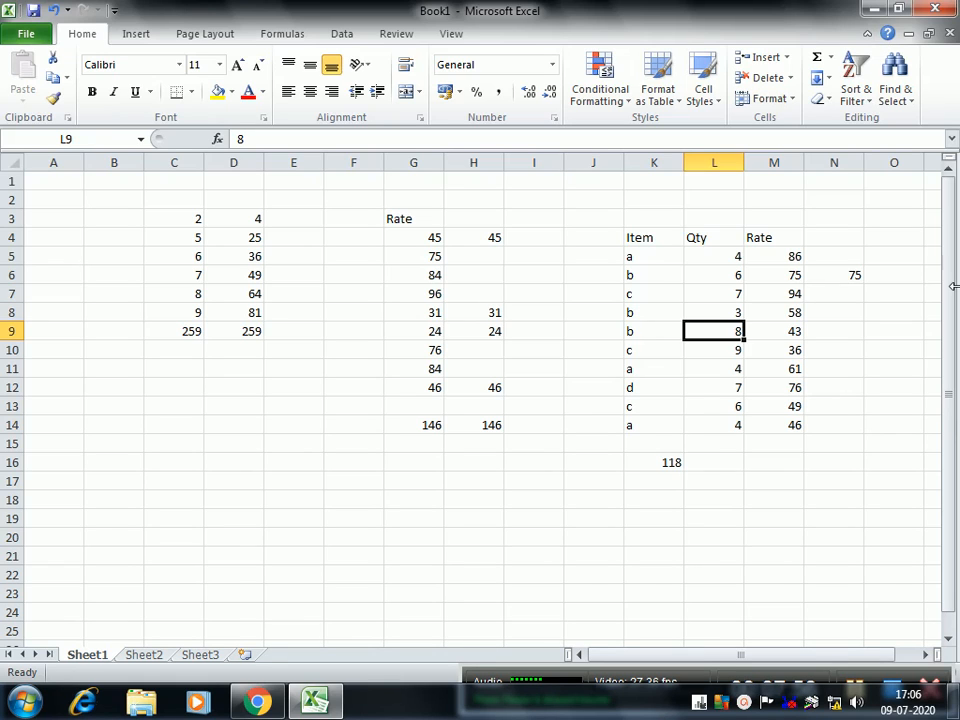
key(Right)
key(Right)
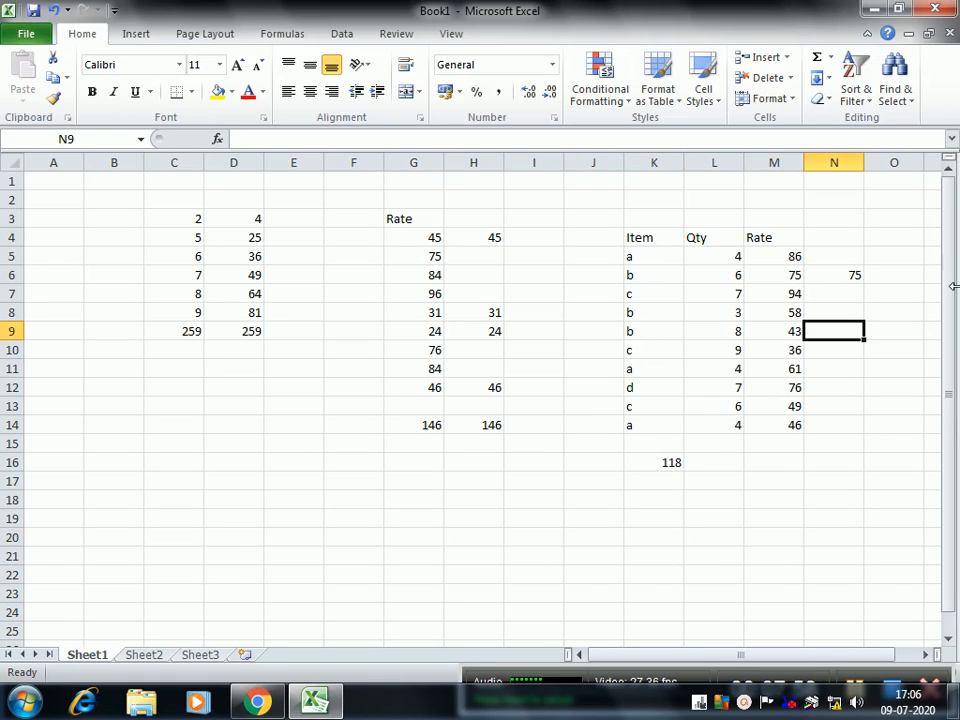
text(43)
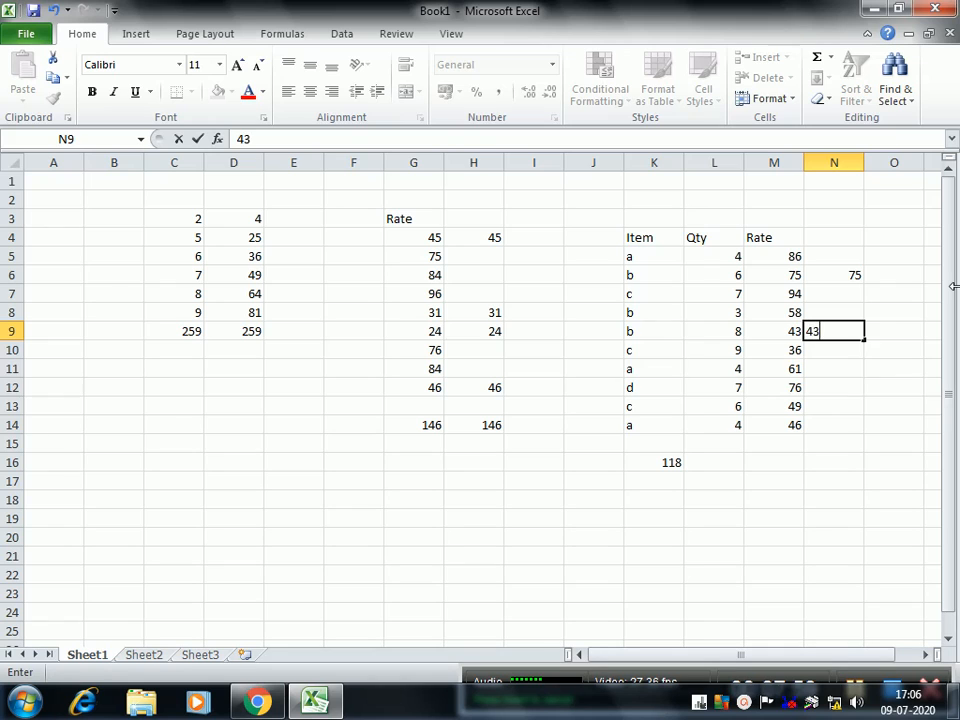
key(Return)
Step: Enter a SUM formula in N16 that totals the manually listed rates in N6:N9
key(Down)
key(Down)
key(Down)
key(Down)
key(Down)
key(Down)
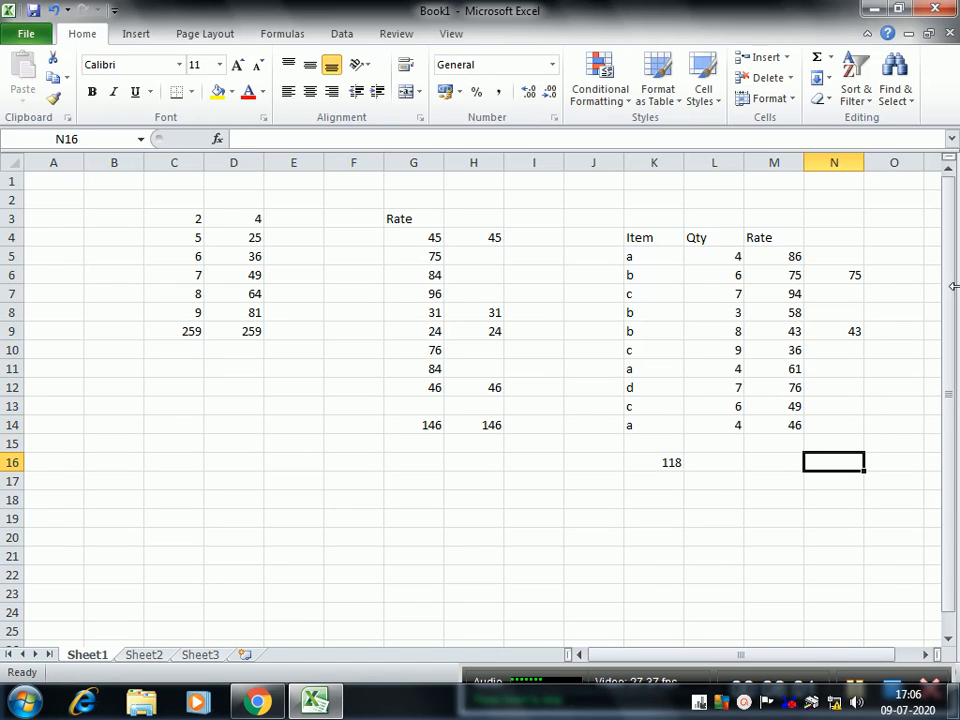
text(=um()
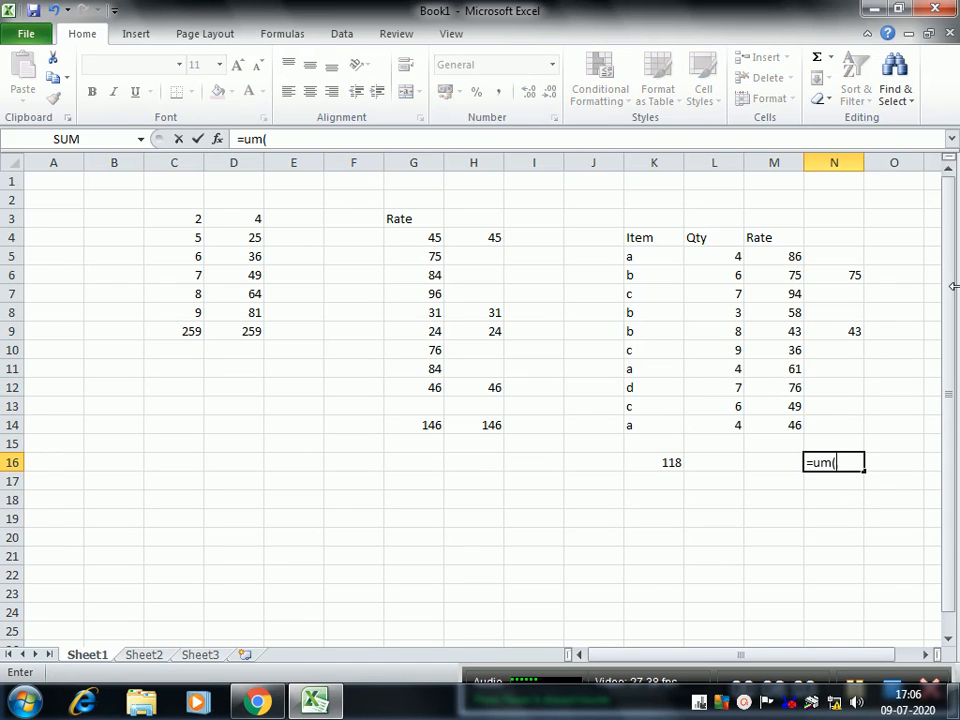
key(BackSpace)
key(BackSpace)
text(s)
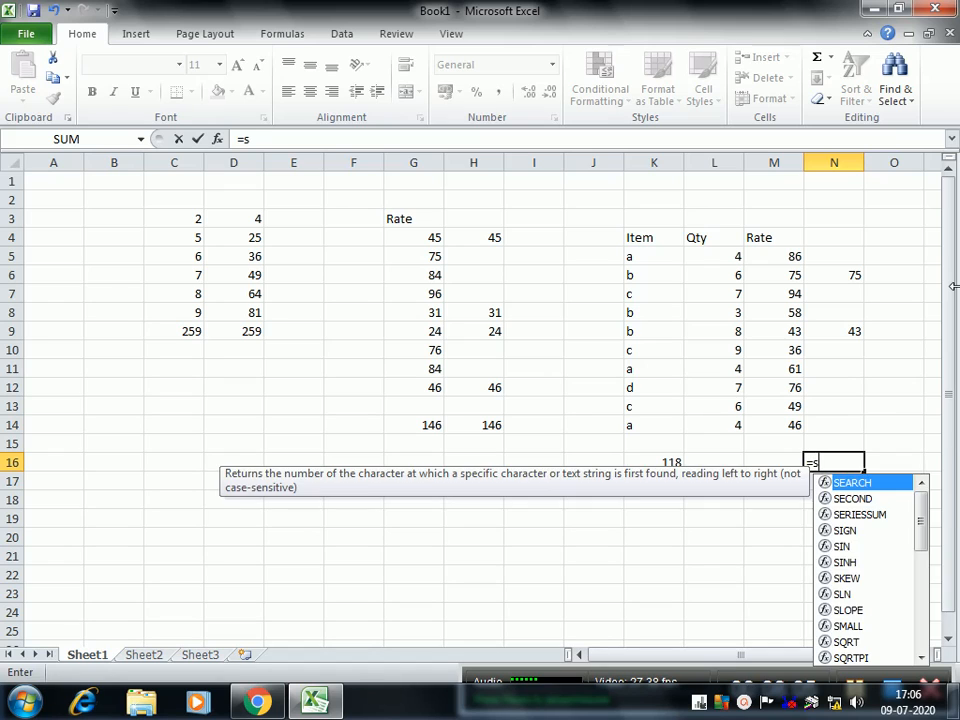
text(um()
drag(843, 274, 849, 326)
text())
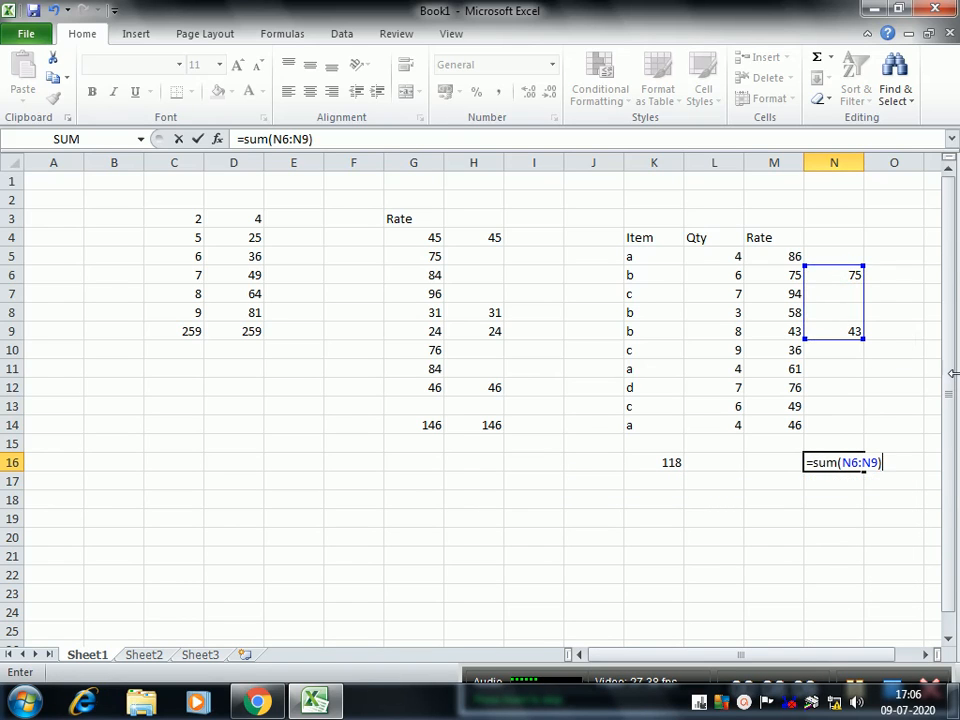
key(Return)
Step: Compare the SUMIFS result in K16 with the manual sum in N16 and review the K16 formula
key(Up)
key(Left)
key(Left)
key(Left)
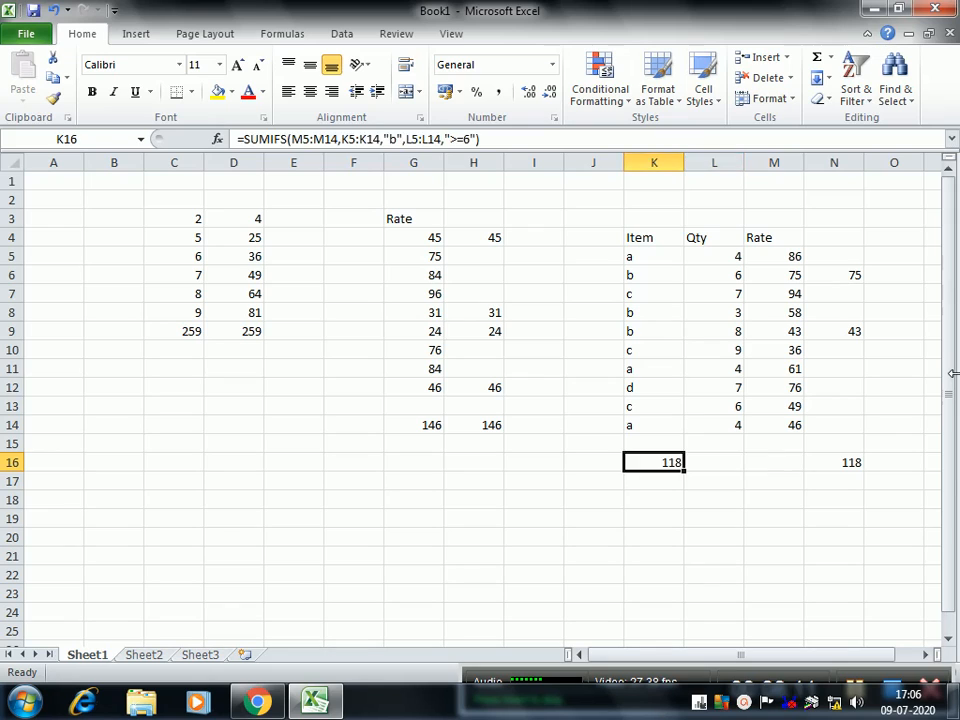
key(Right)
key(Right)
key(Right)
key(Right)
key(Left)
key(Left)
key(Left)
key(Left)
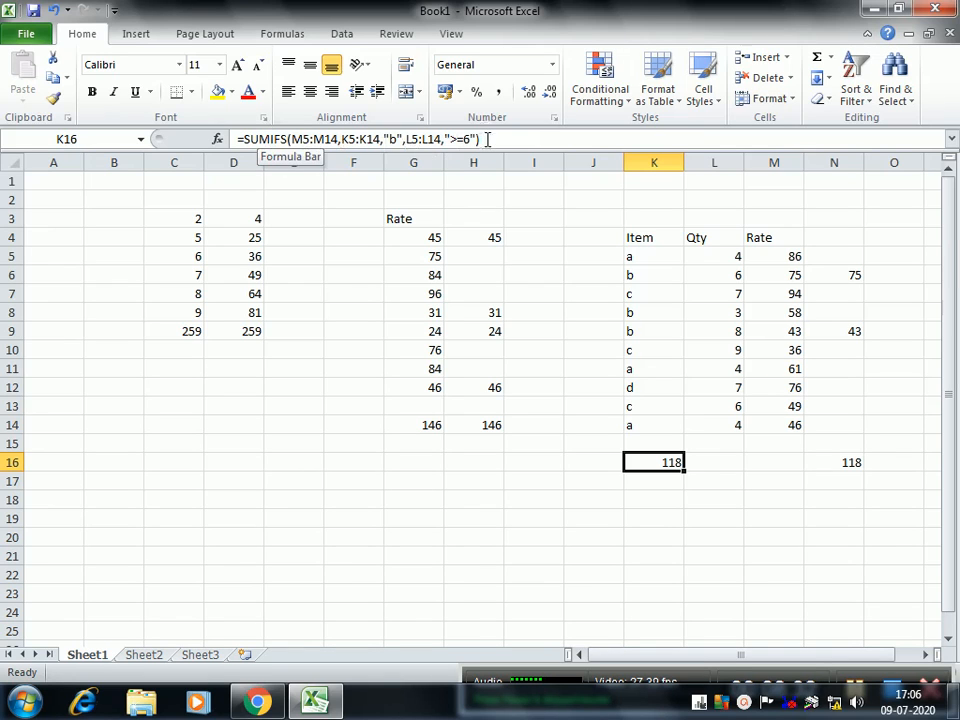
Step: Change the function in the K16 formula to AVERAGEIFS to average the rates under the same item and quantity criteria
click(268, 144)
key(BackSpace)
key(BackSpace)
key(BackSpace)
text(averag)
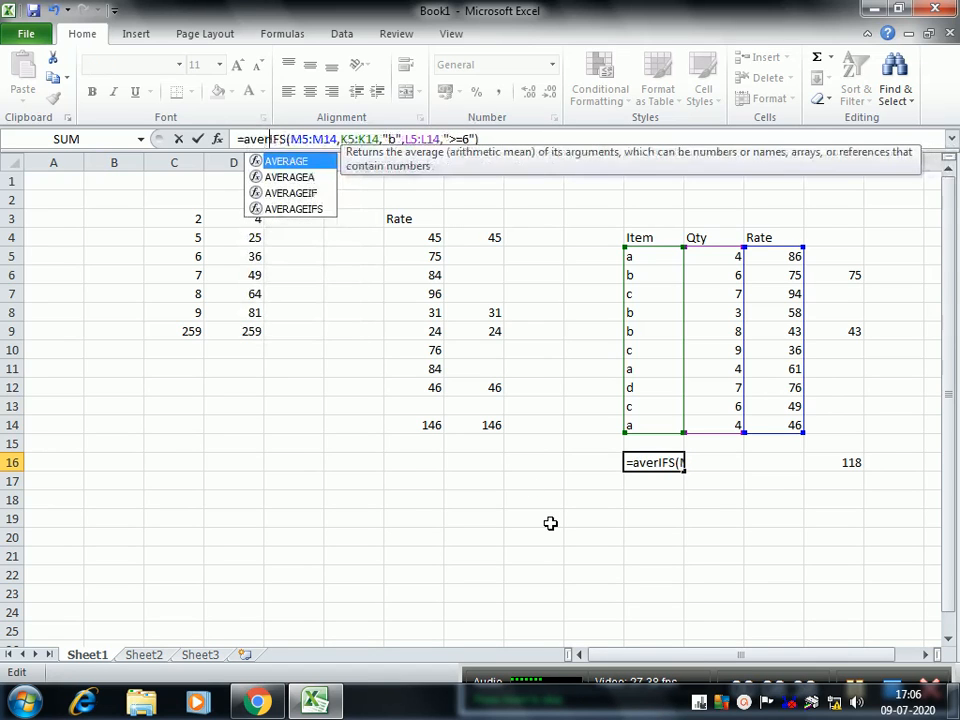
text(e)
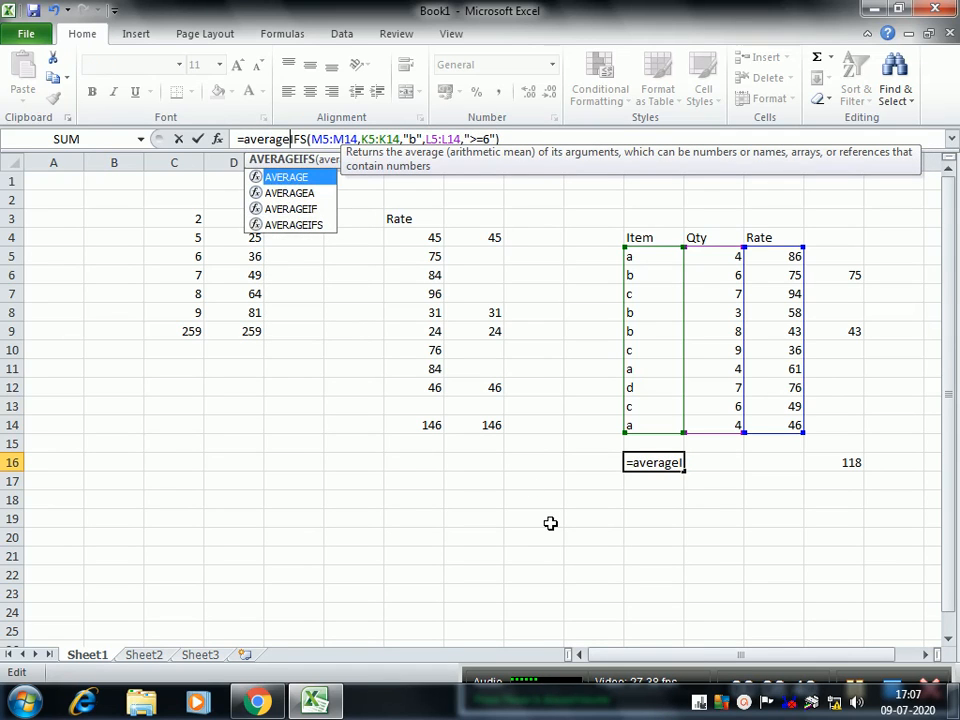
key(Return)
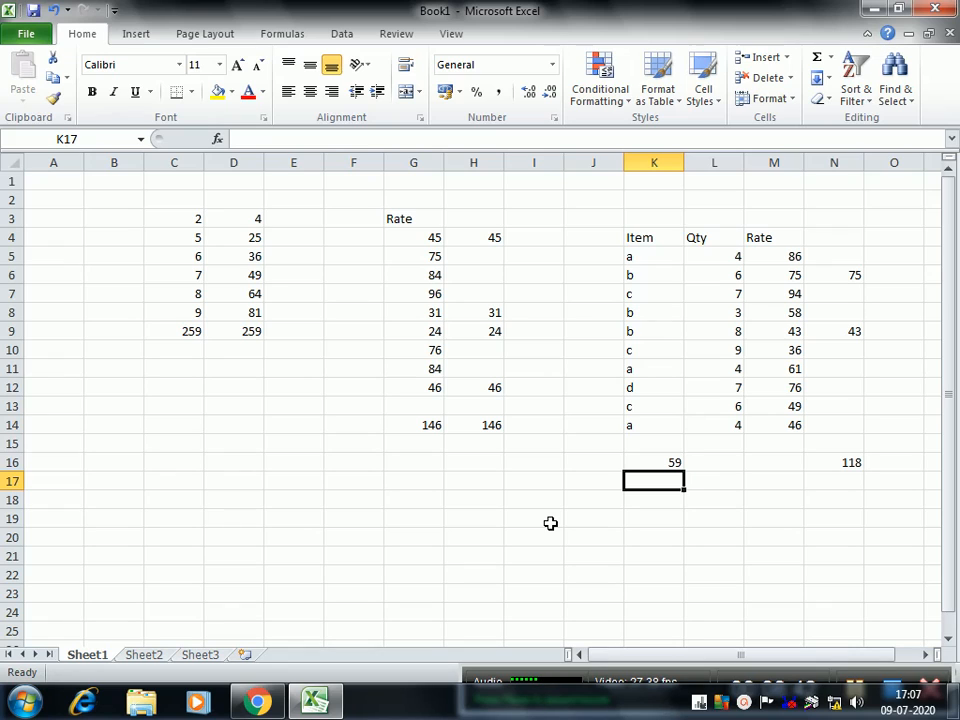
key(Up)
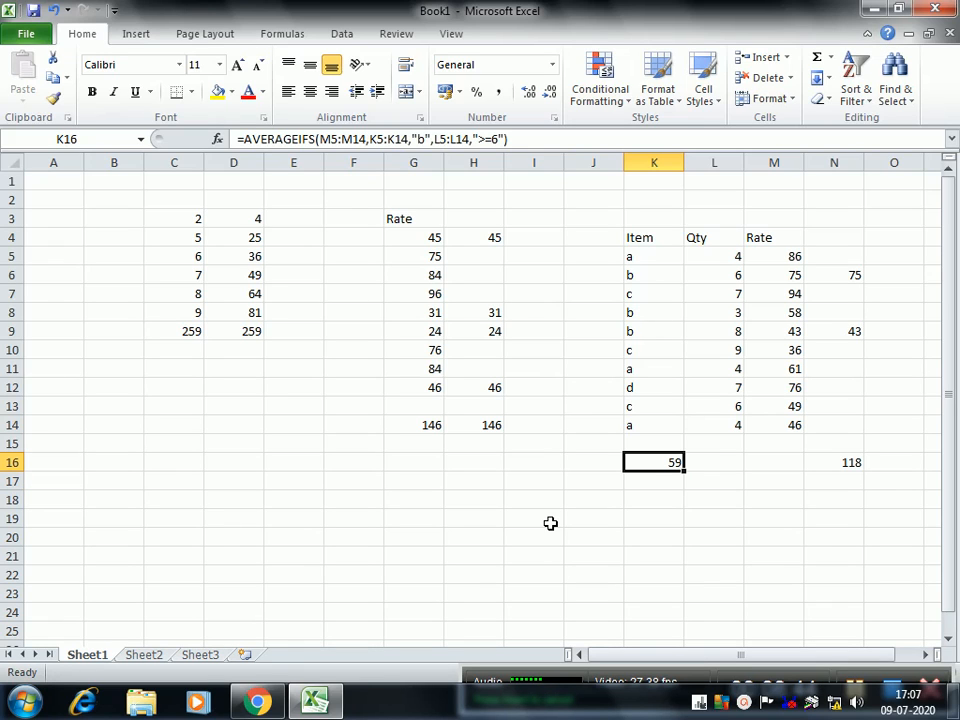